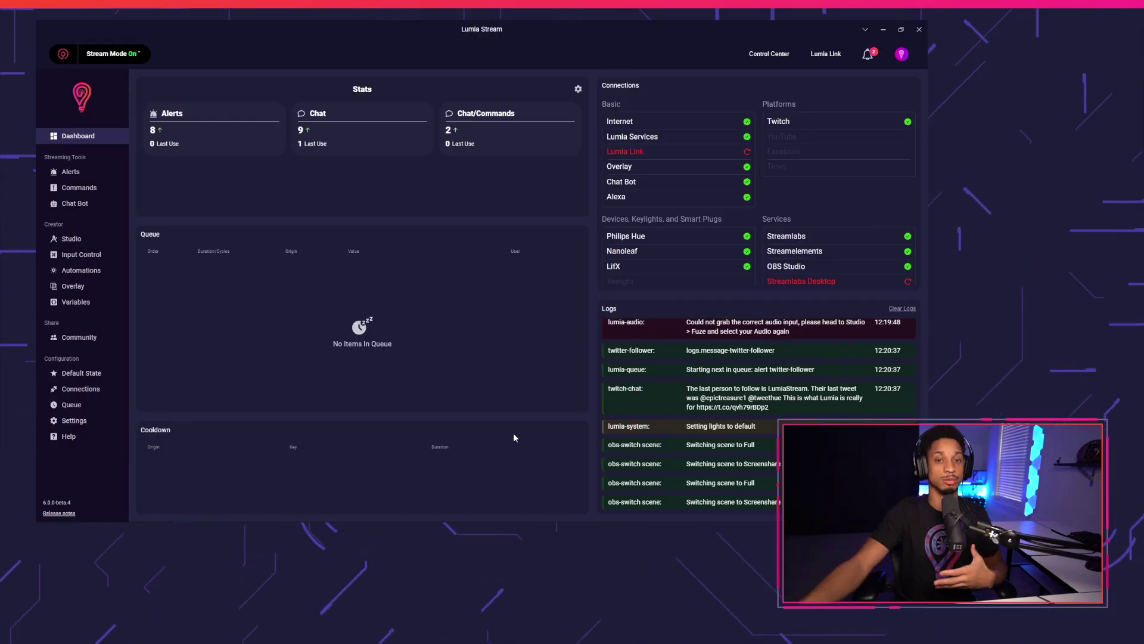
# - Search the available connections for "twi" and review the permissions offered when connecting Twitch, without completing the connection
pyautogui.click(83, 388)
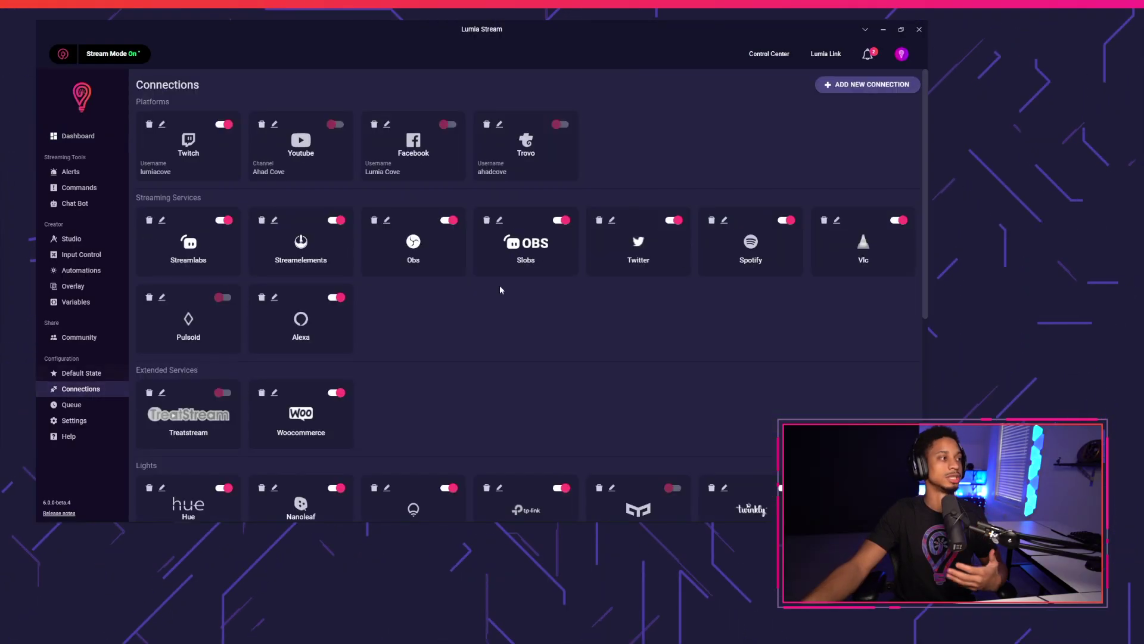
pyautogui.click(897, 87)
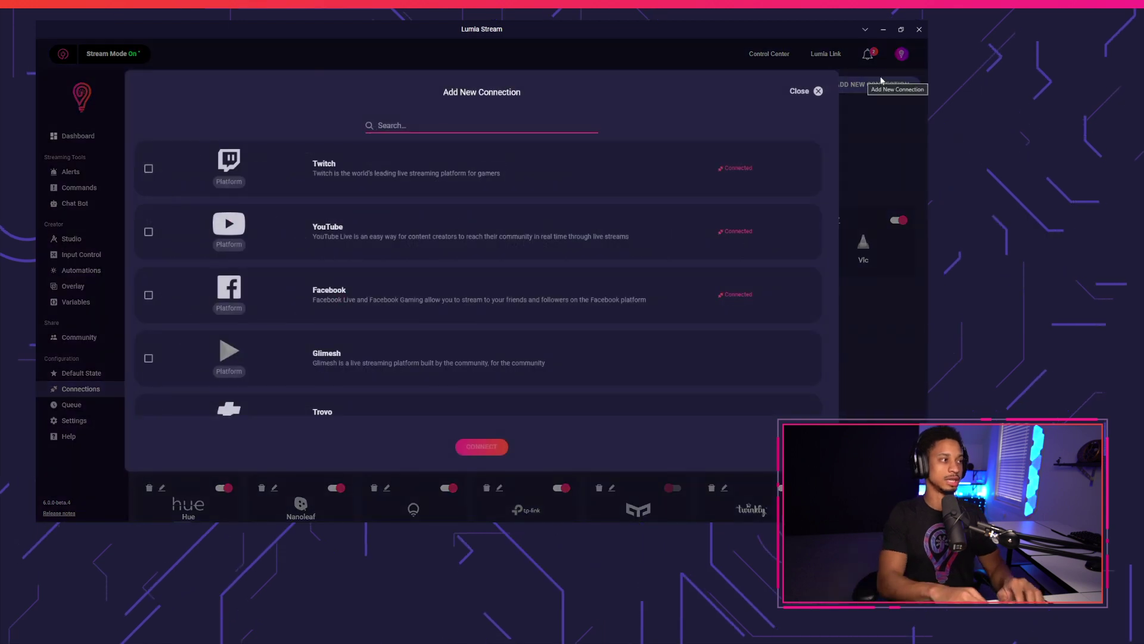
pyautogui.write('twi')
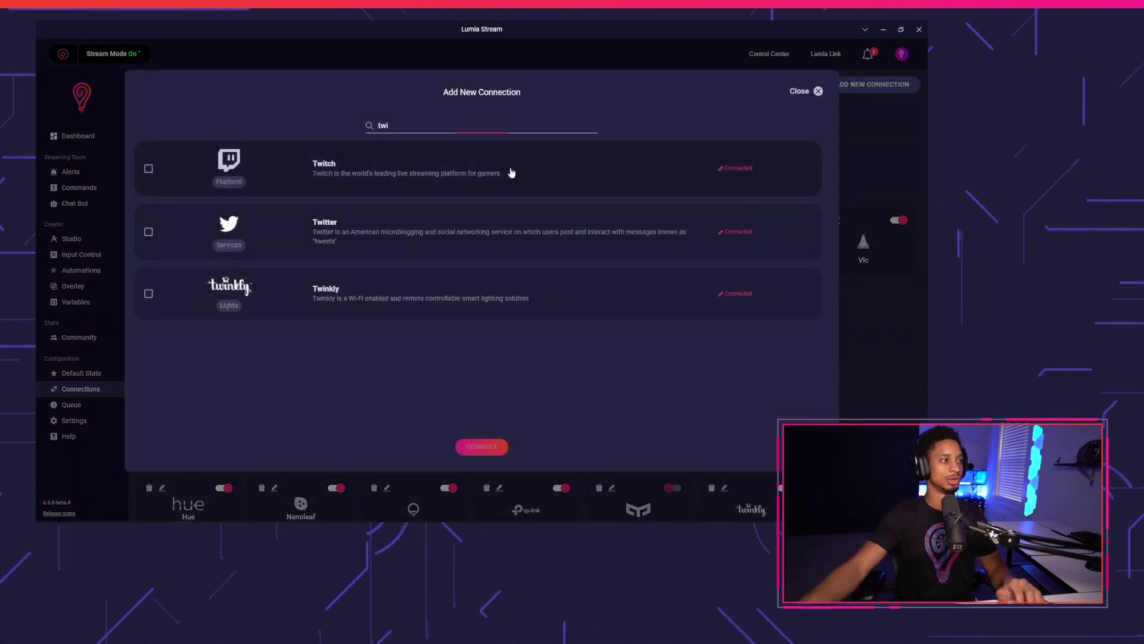
pyautogui.click(511, 173)
pyautogui.click(484, 447)
pyautogui.scroll(-3, 477, 358)
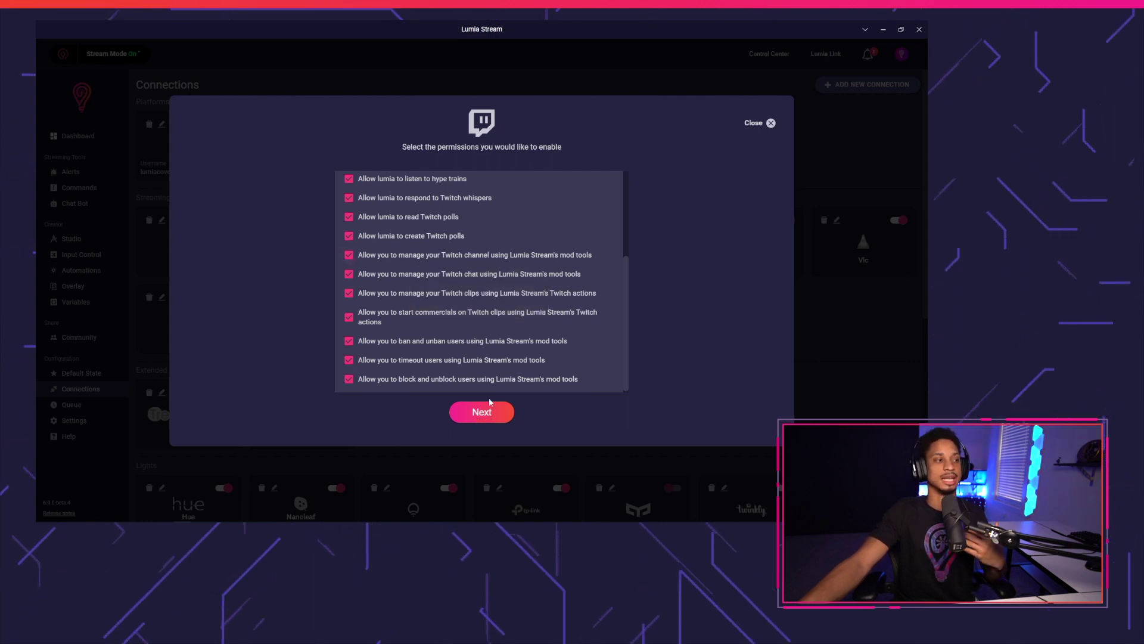
pyautogui.click(756, 124)
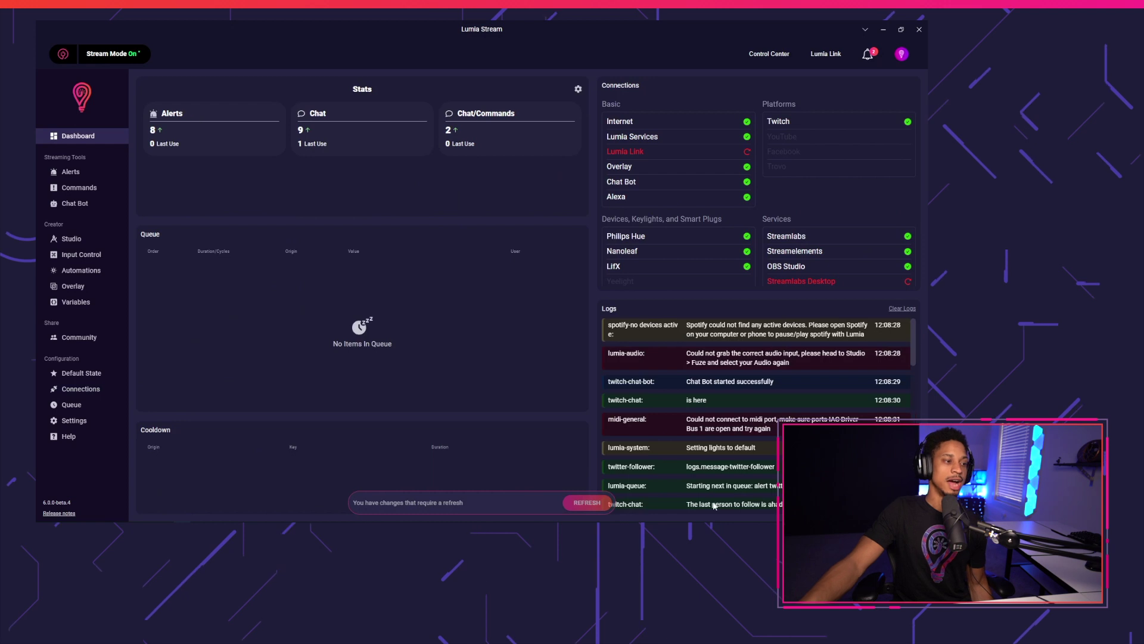
# - Refresh Lumia Stream to apply the pending changes, and start a new chat command with its Twitch Actions settings open
pyautogui.click(575, 503)
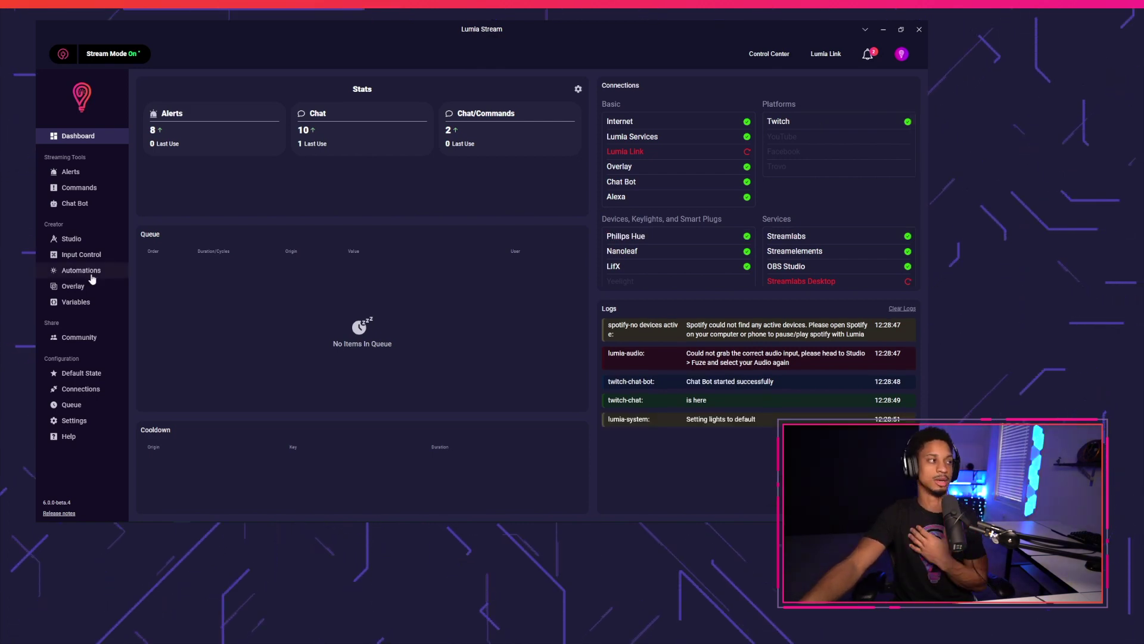
pyautogui.click(94, 192)
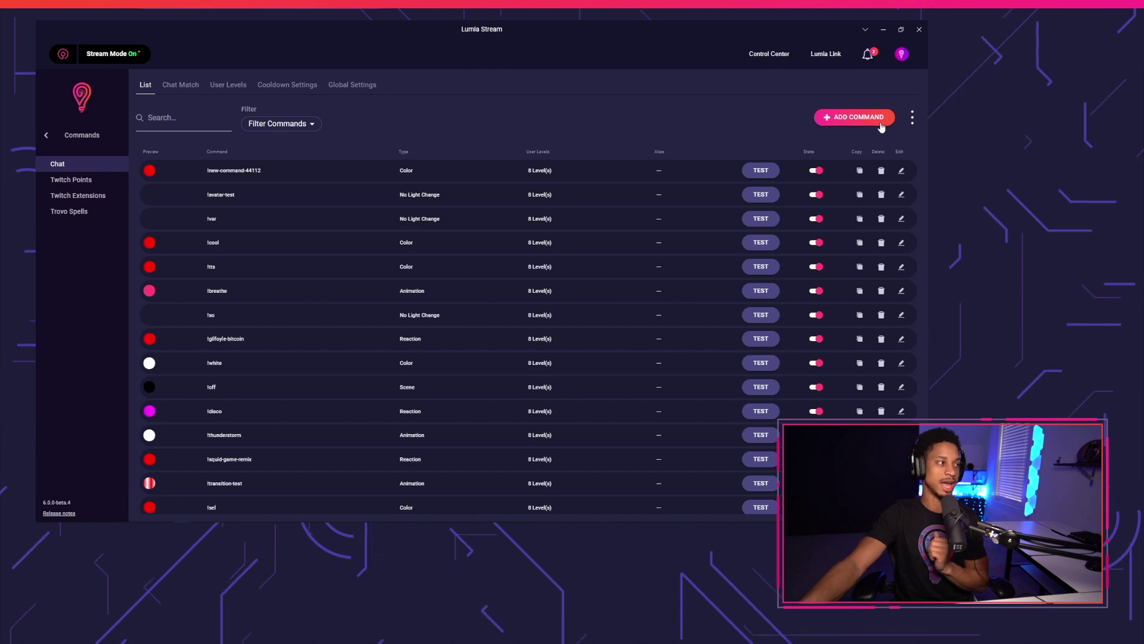
pyautogui.click(858, 117)
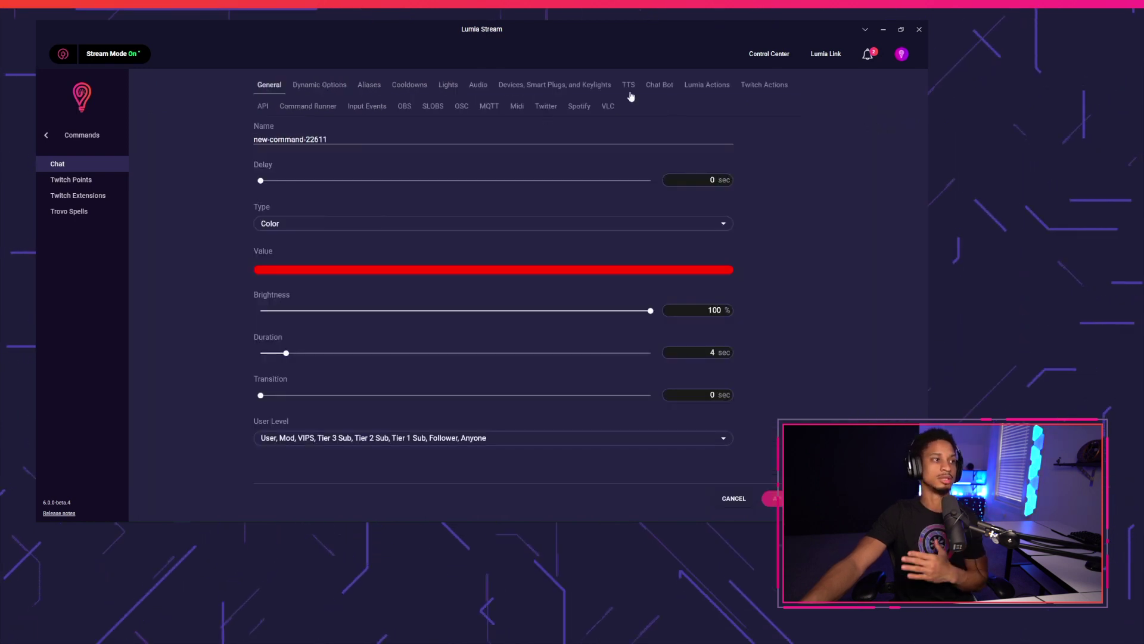
pyautogui.click(760, 85)
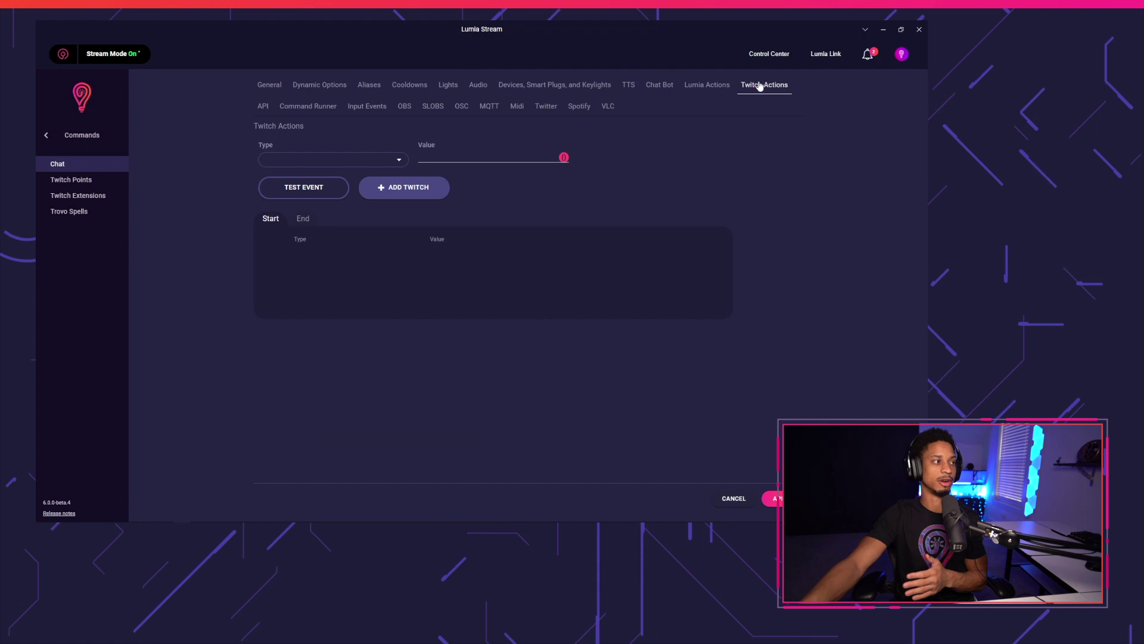
pyautogui.click(358, 161)
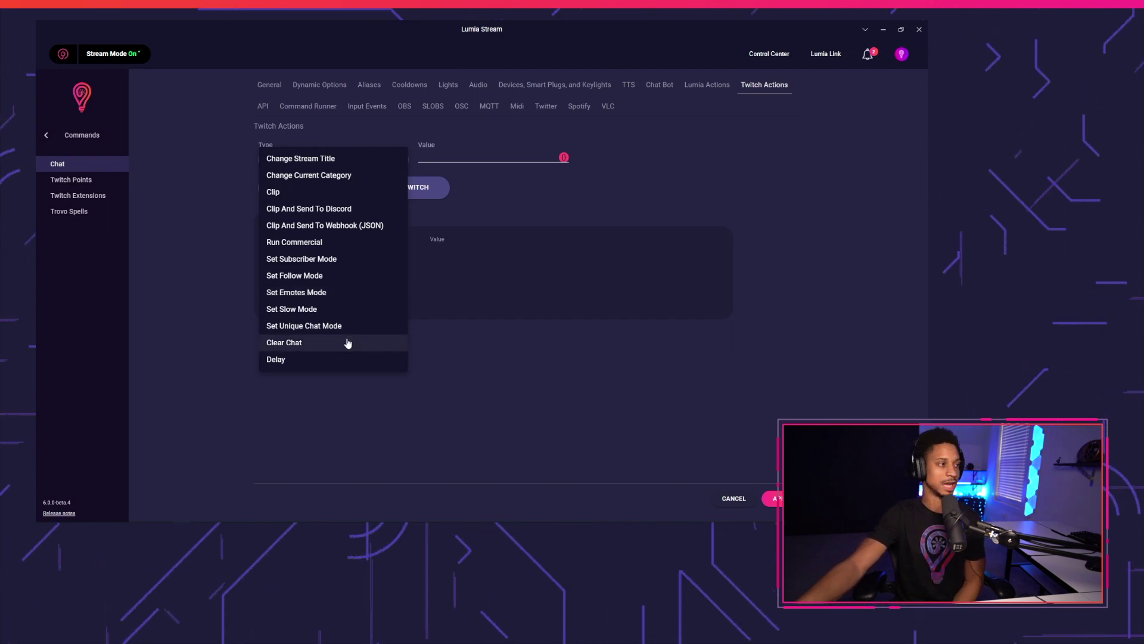
pyautogui.click(351, 463)
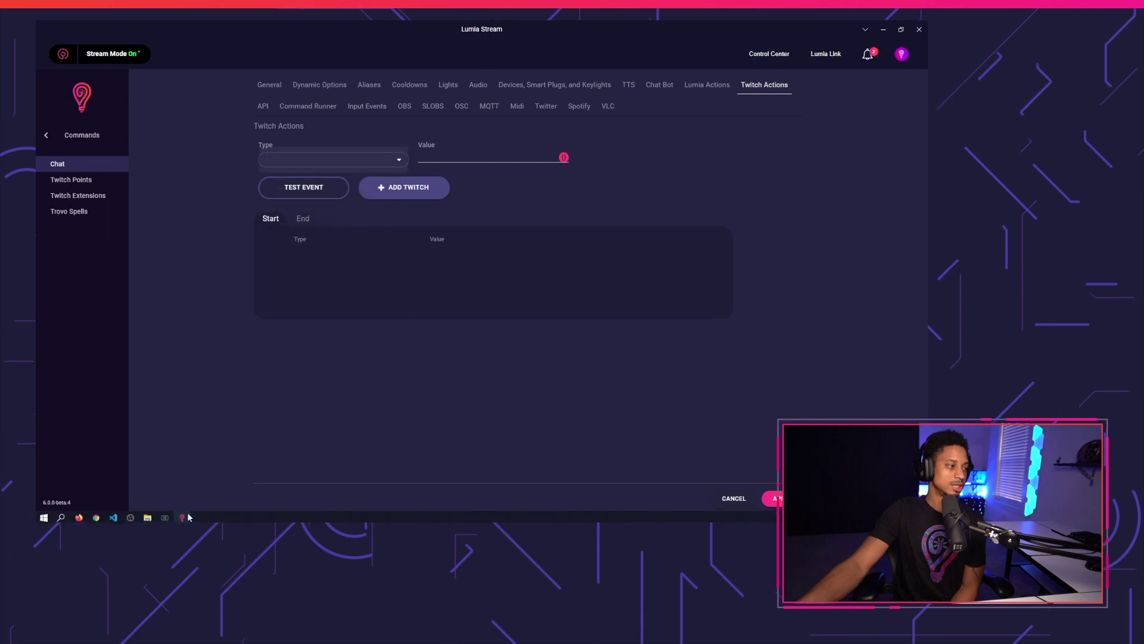
# - Switch to OBS and start the live stream
pyautogui.click(130, 518)
pyautogui.click(763, 265)
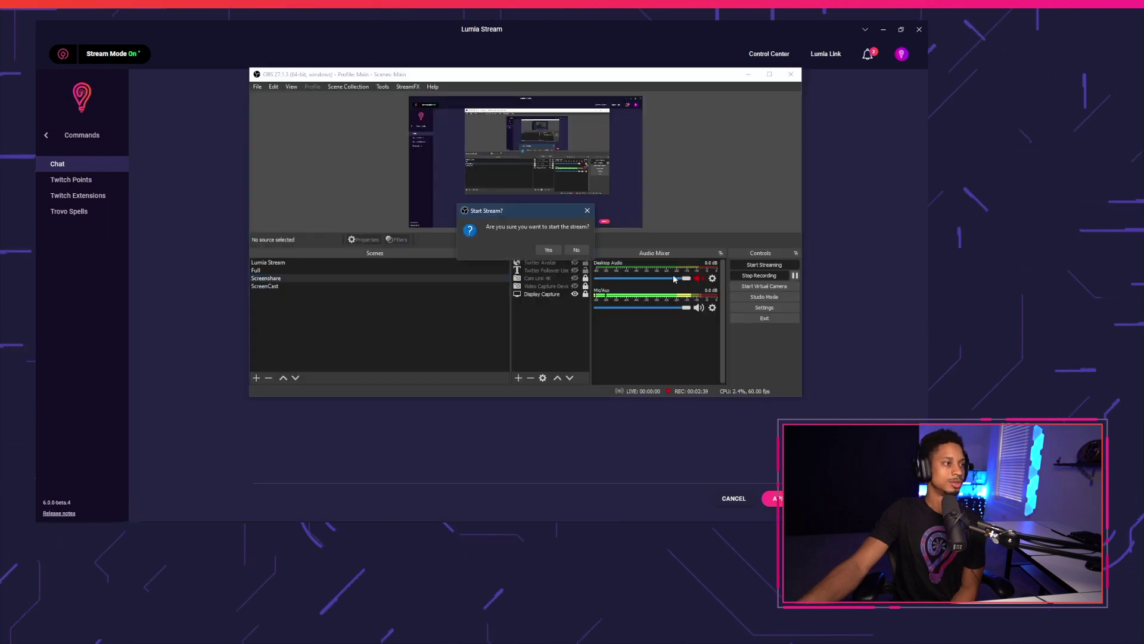
pyautogui.click(541, 252)
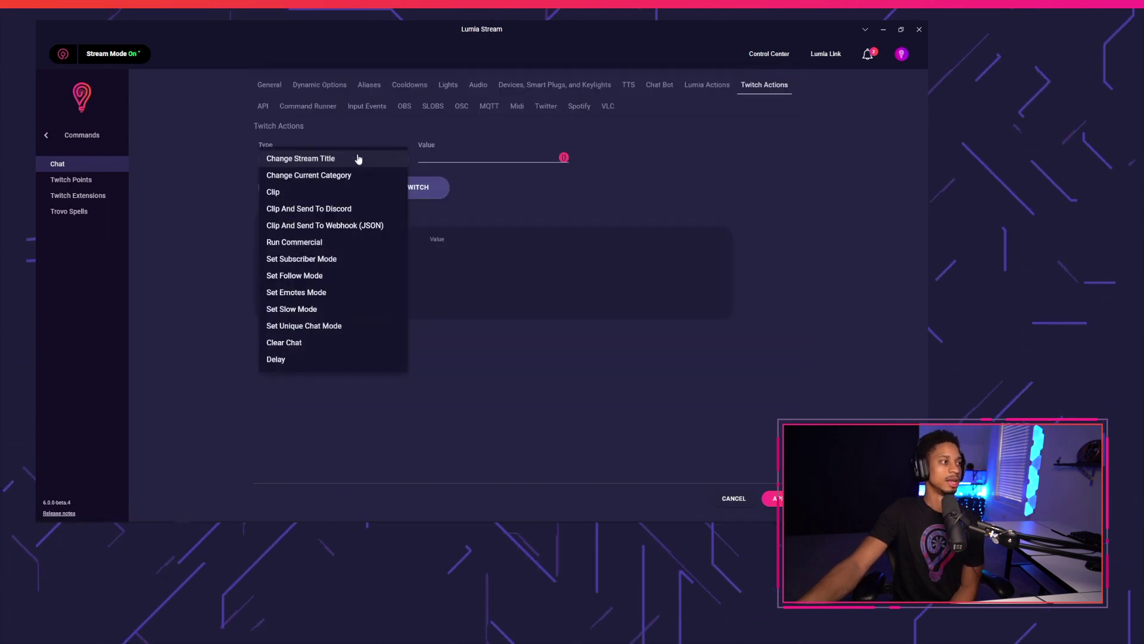
# - Add a Change Stream Title Twitch action with the value {{message}} to the new command in Lumia Stream
pyautogui.click(358, 160)
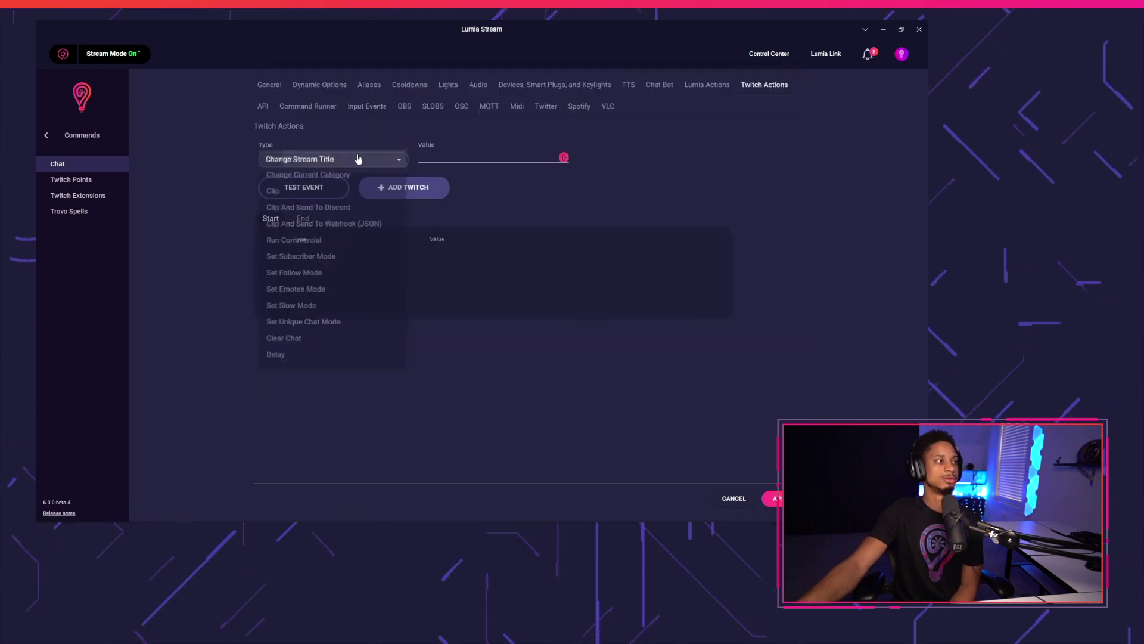
pyautogui.click(449, 158)
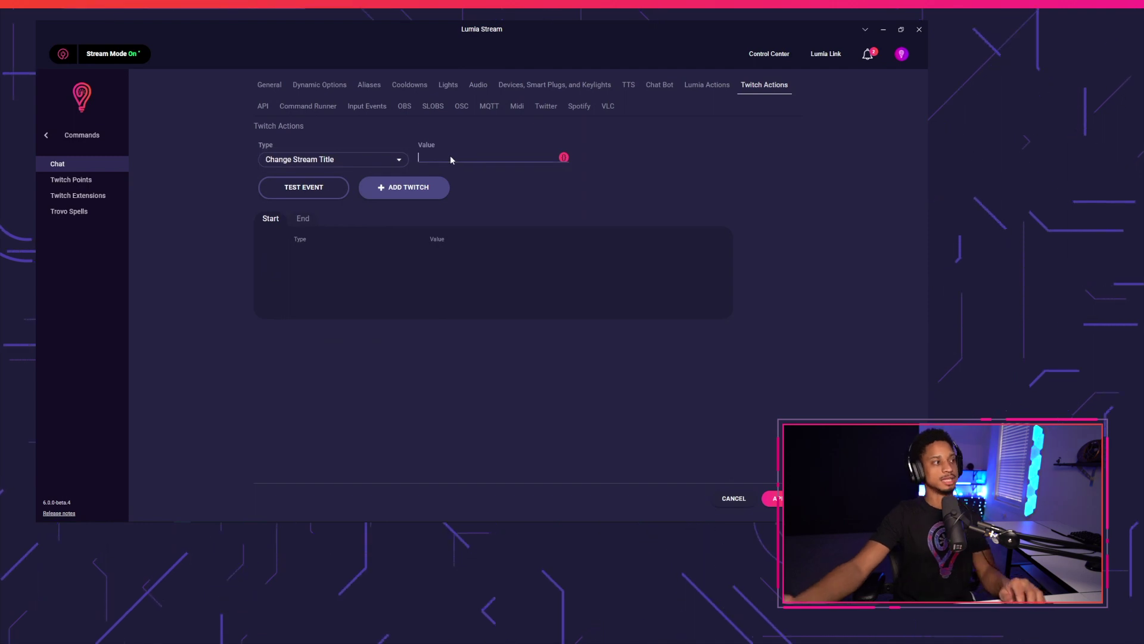
pyautogui.write('{{')
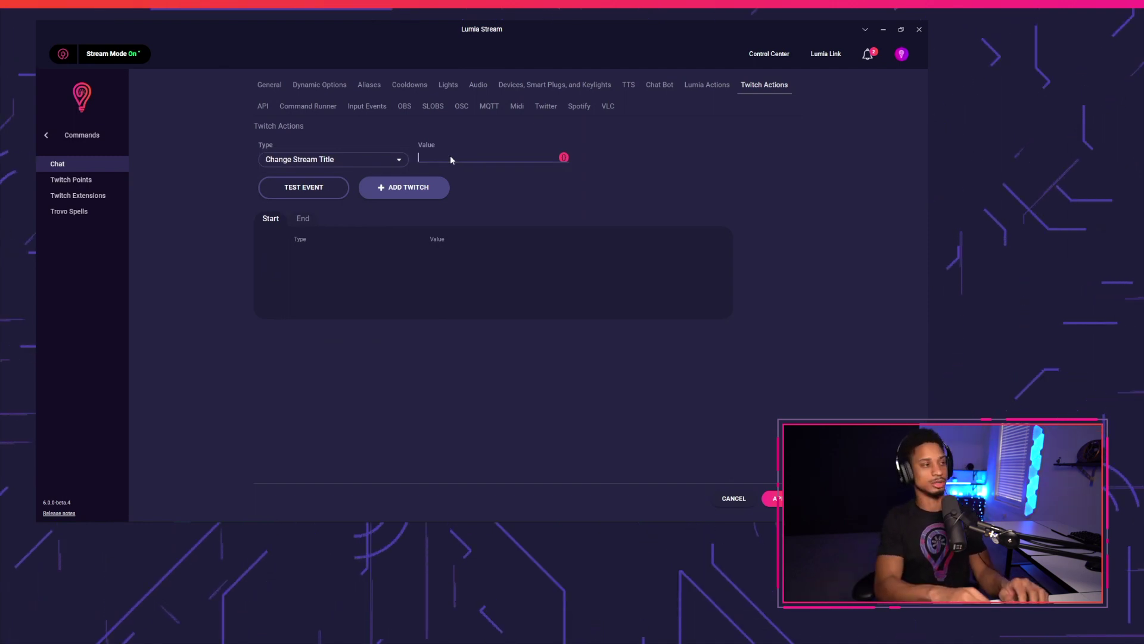
pyautogui.write('}}')
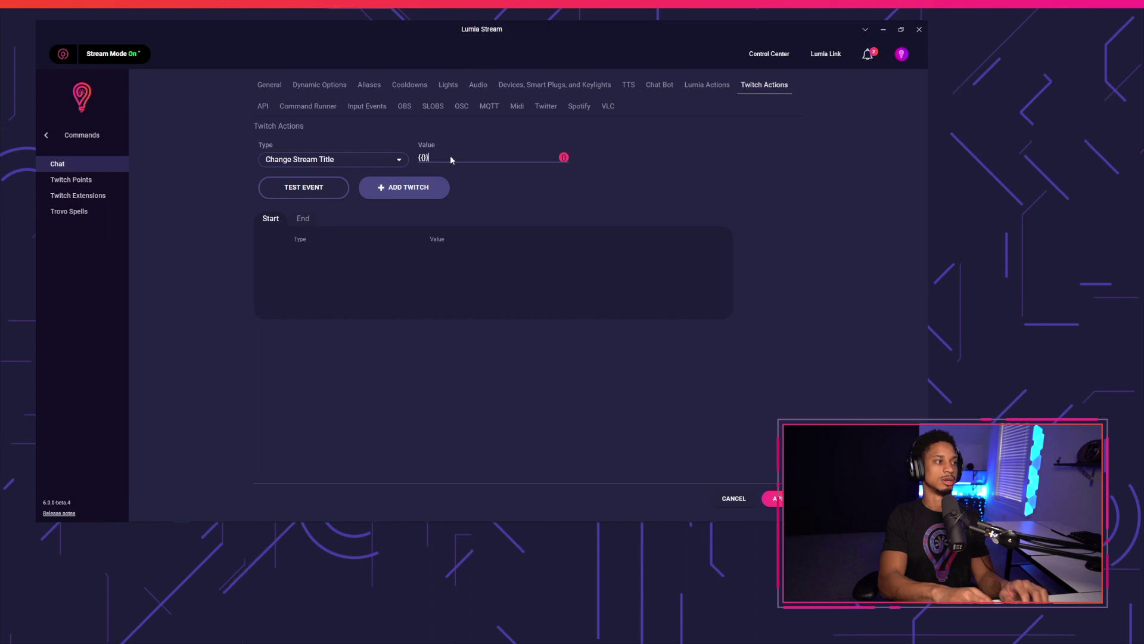
pyautogui.press('Left')
pyautogui.press('Left')
pyautogui.write('mess')
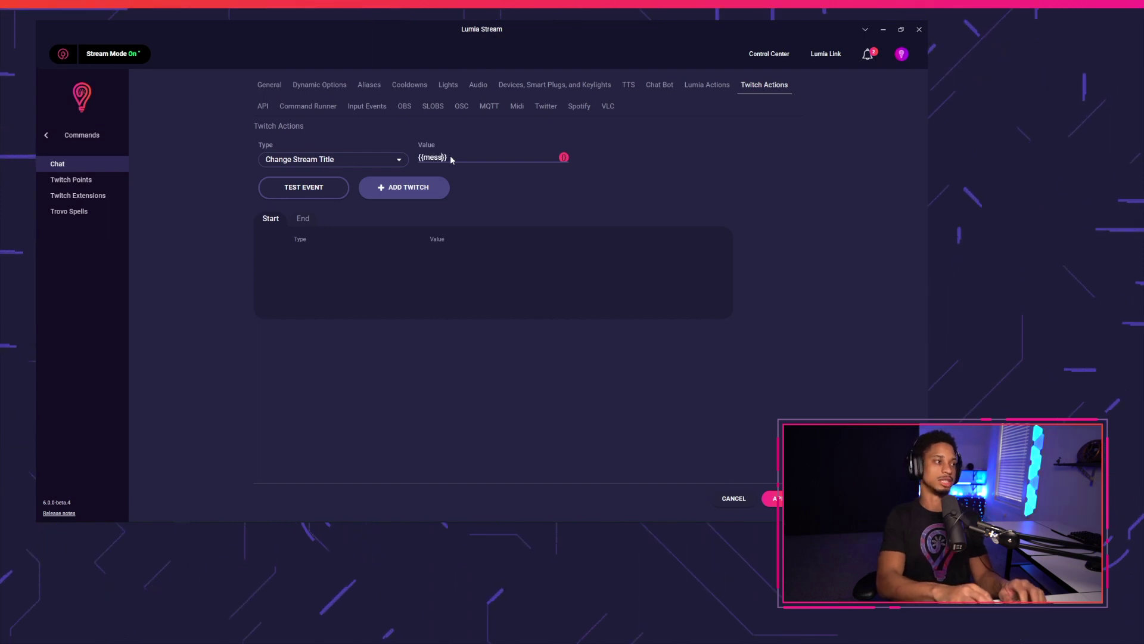
pyautogui.write('age')
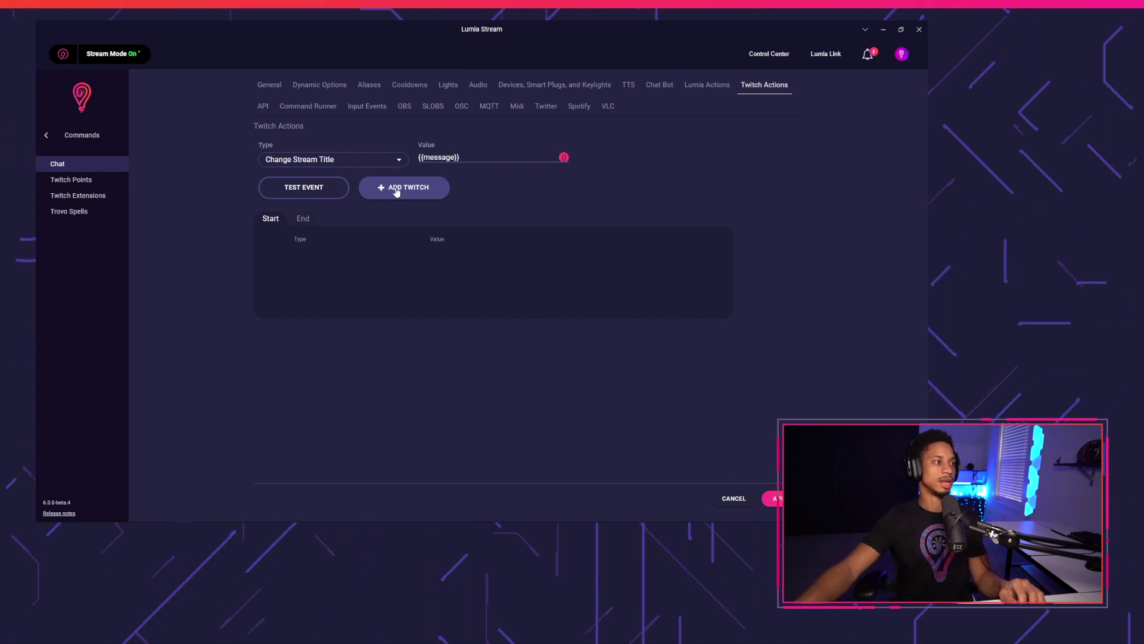
pyautogui.click(398, 191)
# - Name the command "title" and set its type to No Light Change
pyautogui.click(266, 88)
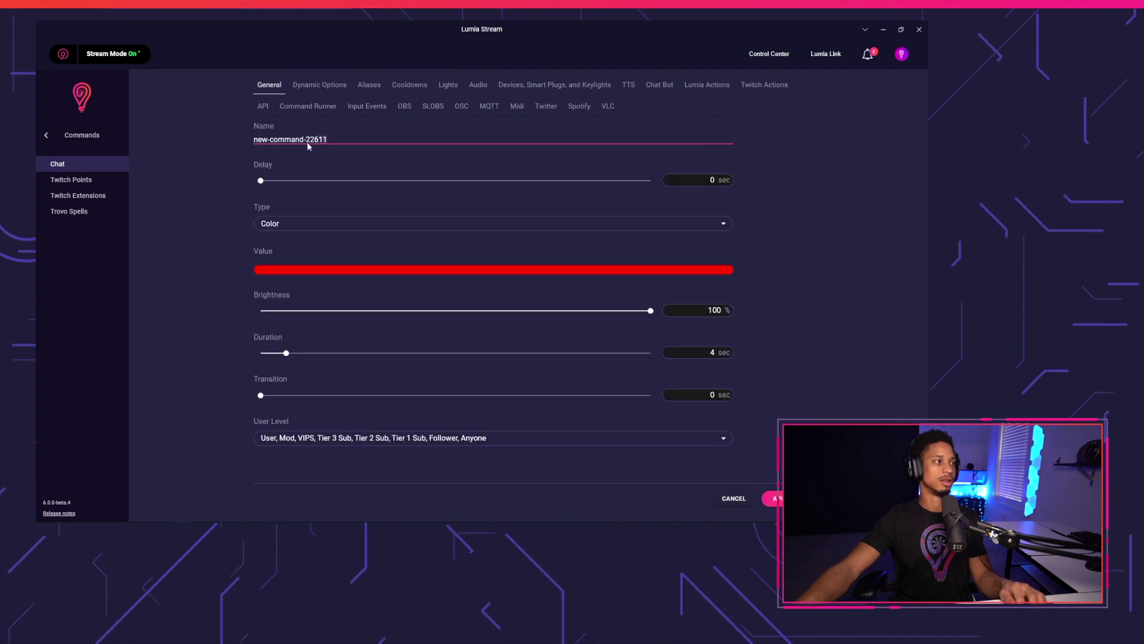
pyautogui.hotkey('ctrl', 'a')
pyautogui.write('title')
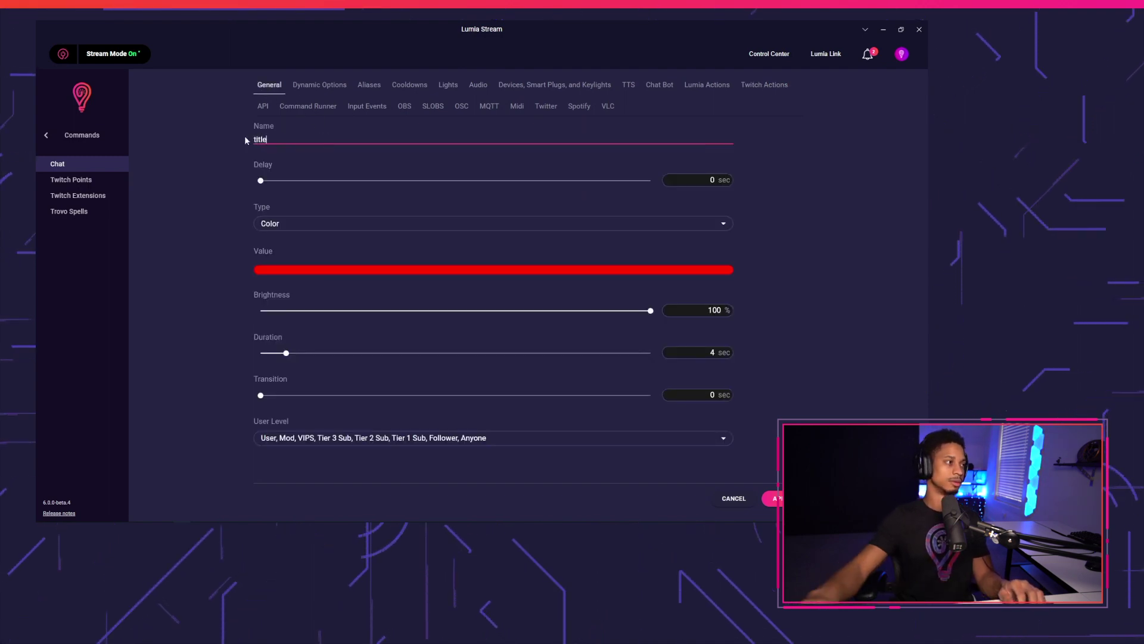
pyautogui.click(388, 223)
pyautogui.click(391, 224)
# - Check the command's dynamic options and cooldown settings
pyautogui.click(320, 87)
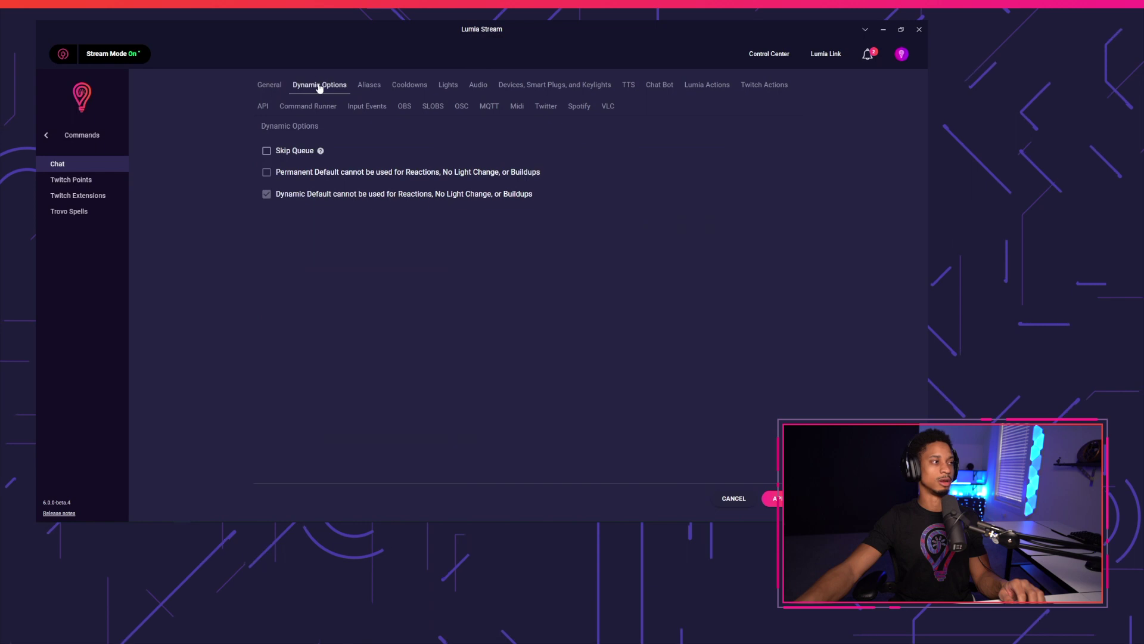
pyautogui.click(269, 90)
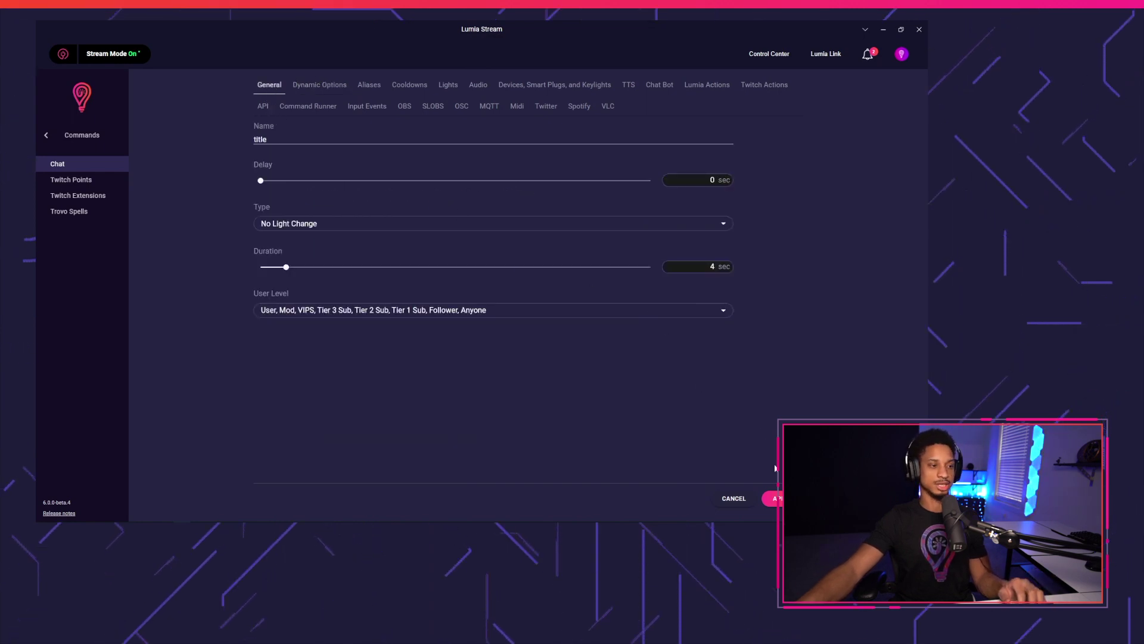
pyautogui.click(408, 85)
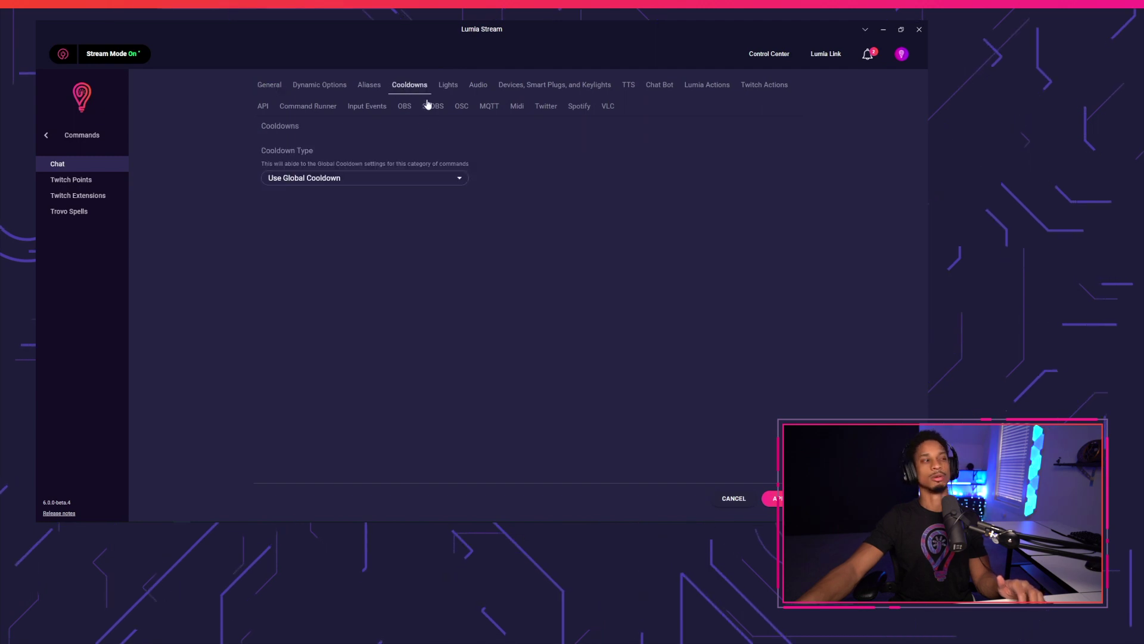
# - Restrict the command's user level to User and Mod, and save the command
pyautogui.click(485, 295)
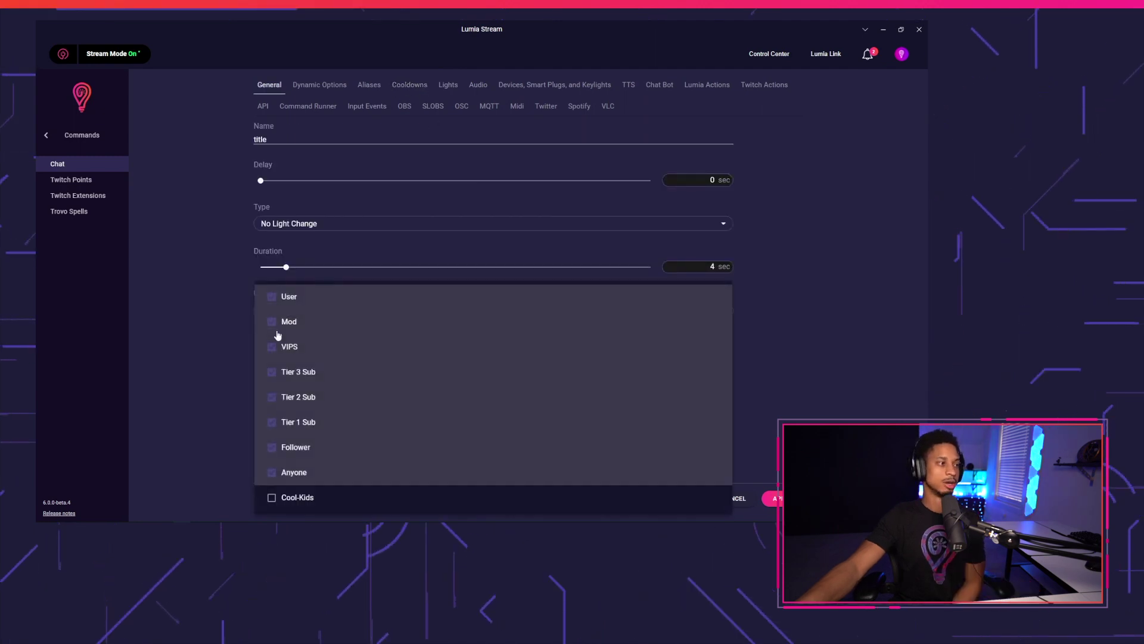
pyautogui.click(279, 394)
pyautogui.click(276, 421)
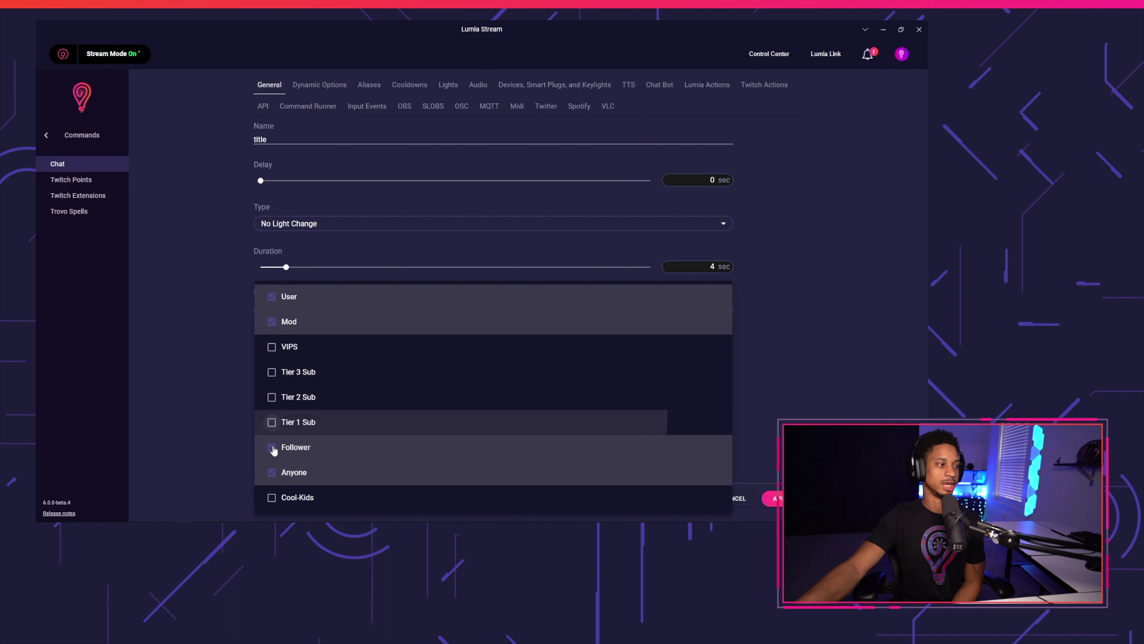
pyautogui.click(274, 447)
pyautogui.click(269, 472)
pyautogui.click(843, 349)
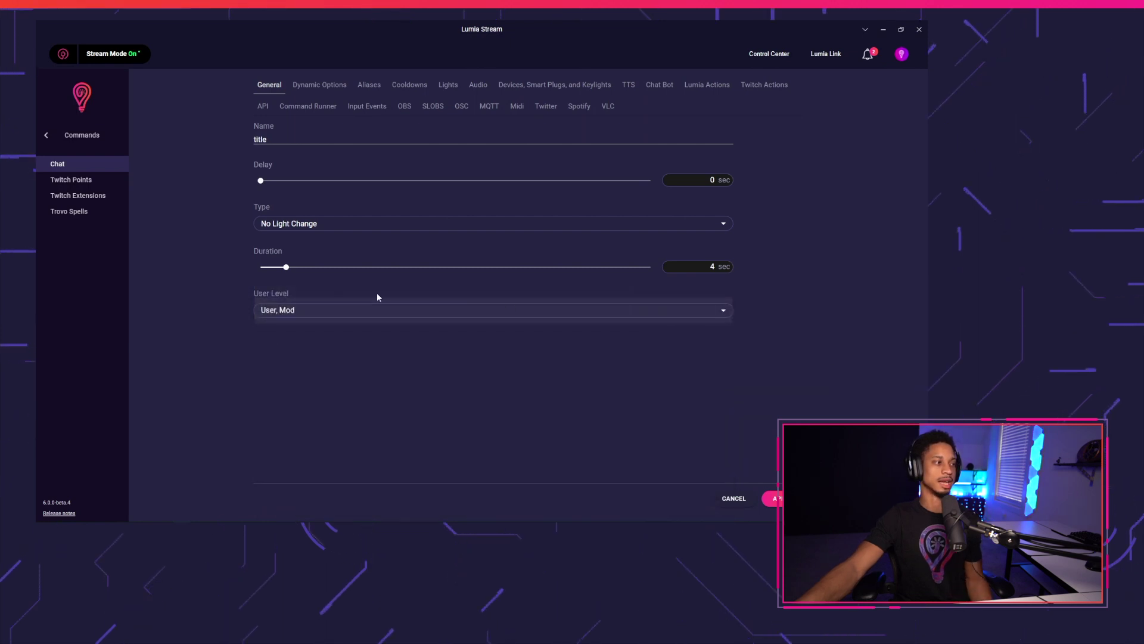
pyautogui.moveTo(485, 521)
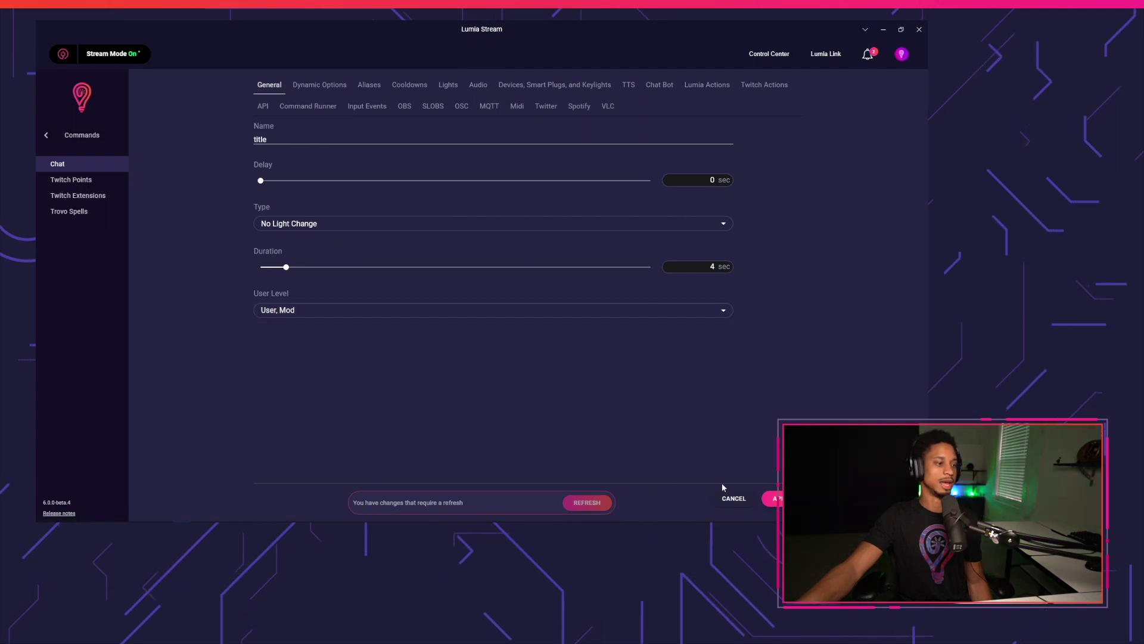
pyautogui.click(785, 498)
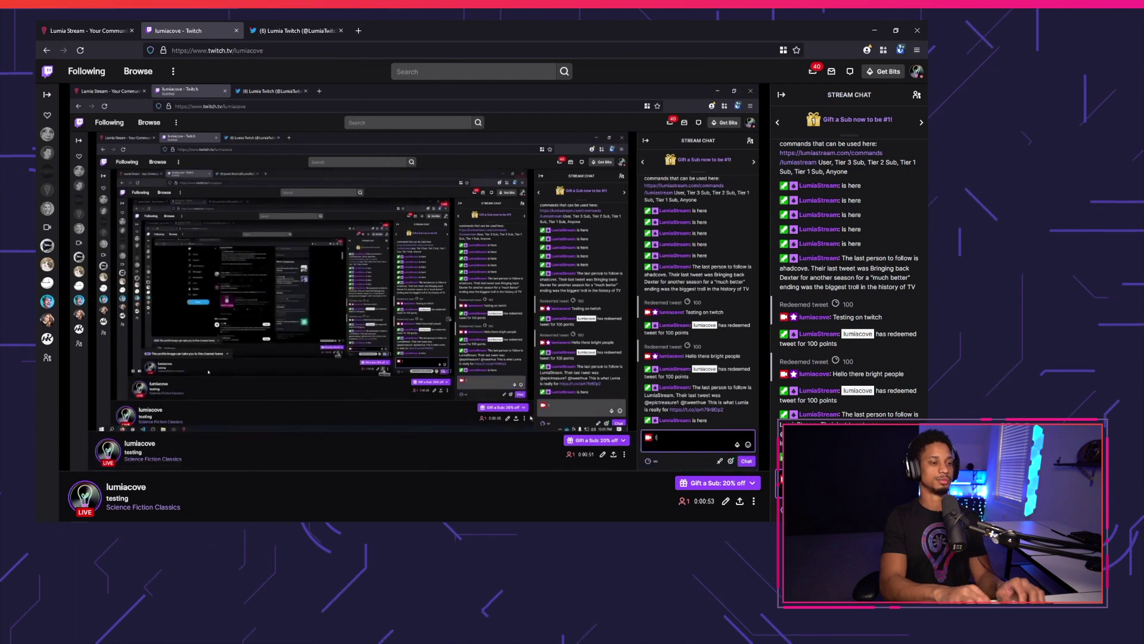
# - Send "!title hey there" in the Twitch channel's chat and check the stream title under the video
pyautogui.write('!title ')
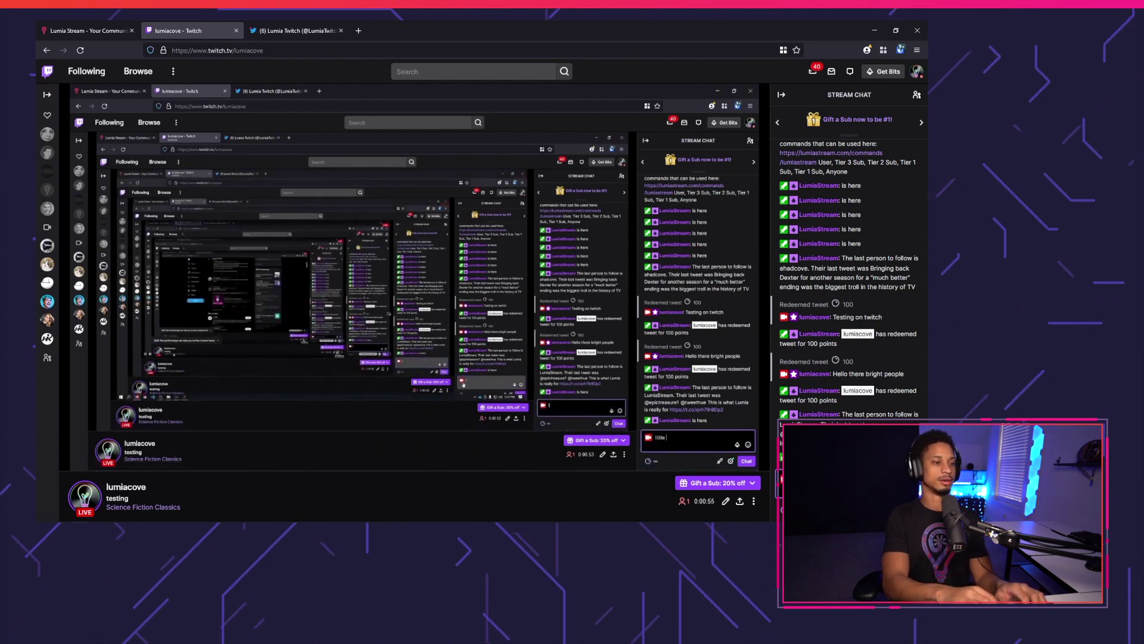
pyautogui.write('hey there')
pyautogui.press('Return')
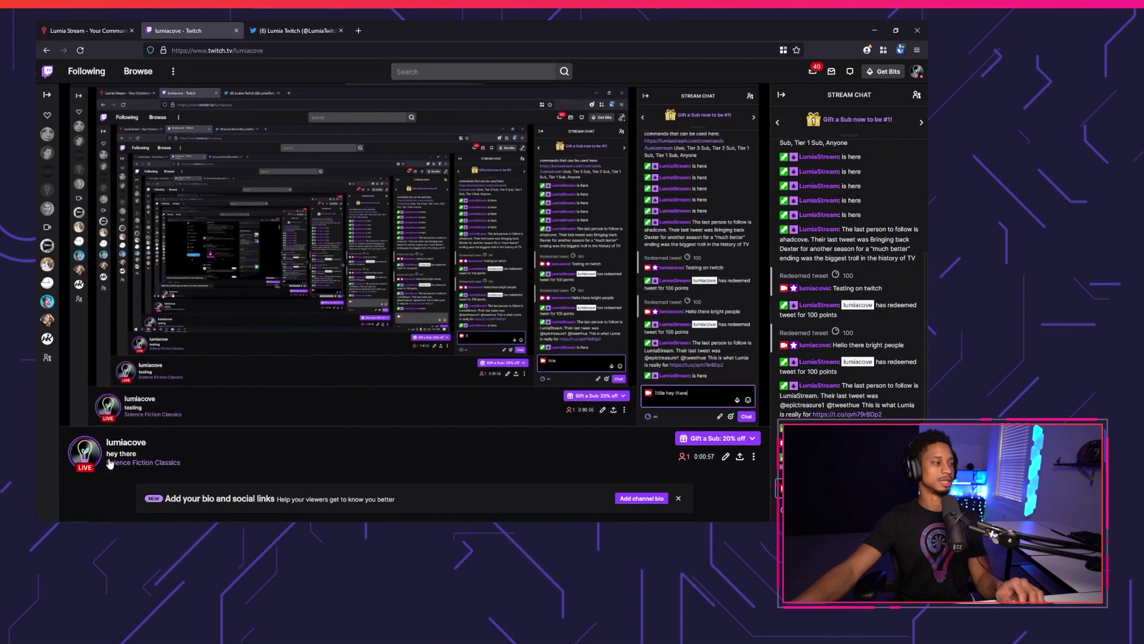
pyautogui.moveTo(136, 454); pyautogui.dragTo(103, 458)
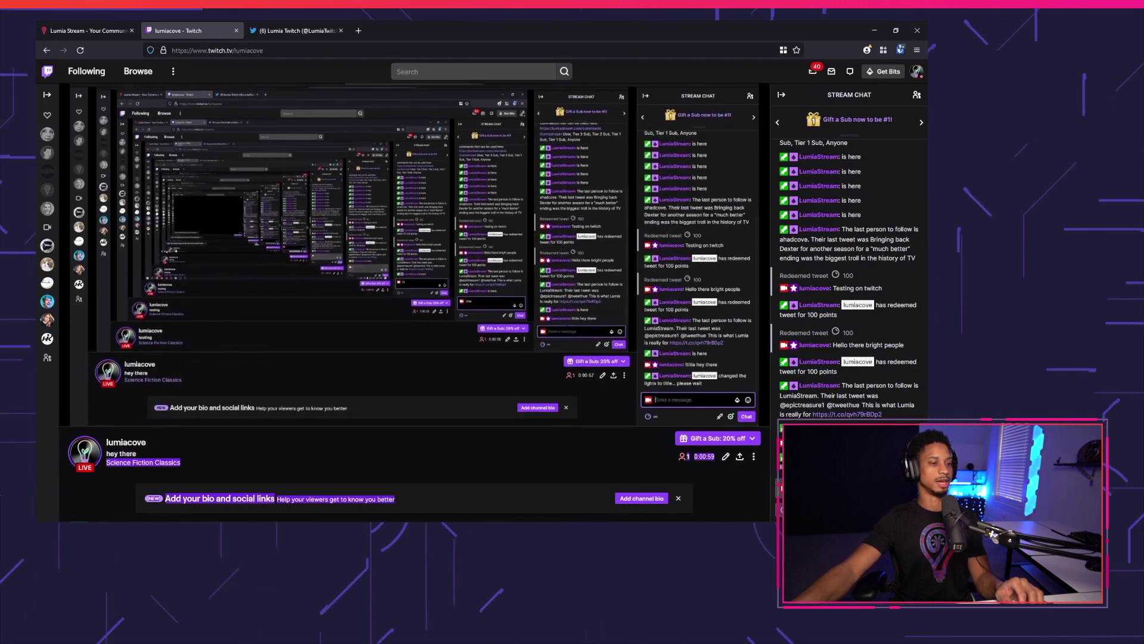
# - Set the stream title to "testing" with the !title chat command, and switch back to Lumia Stream
pyautogui.click(845, 489)
pyautogui.write('!title te')
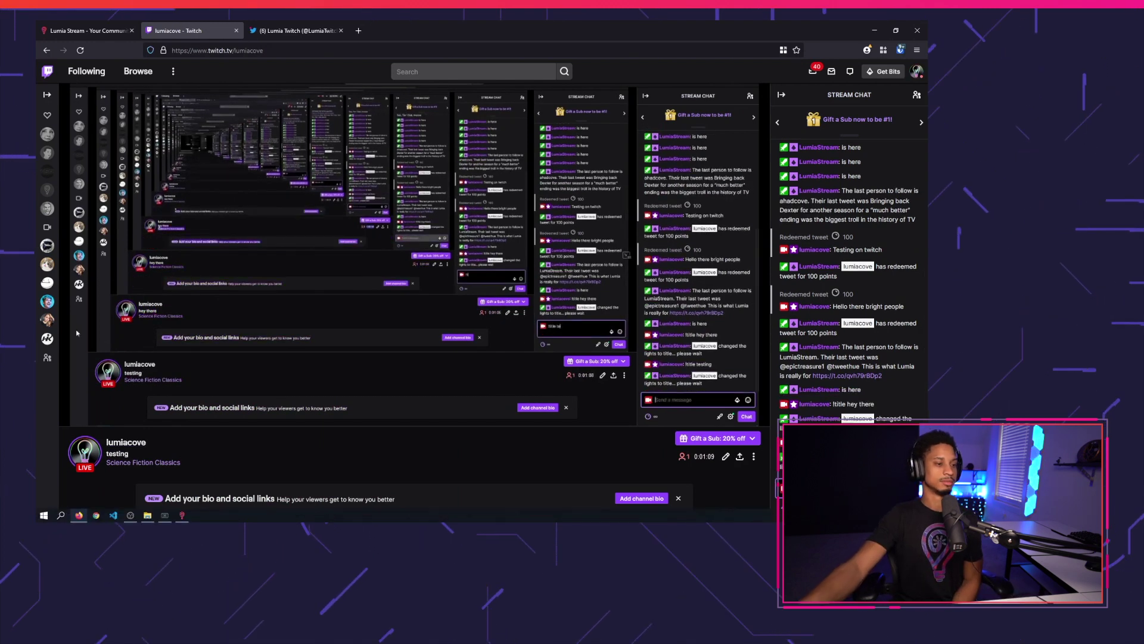
pyautogui.moveTo(178, 520)
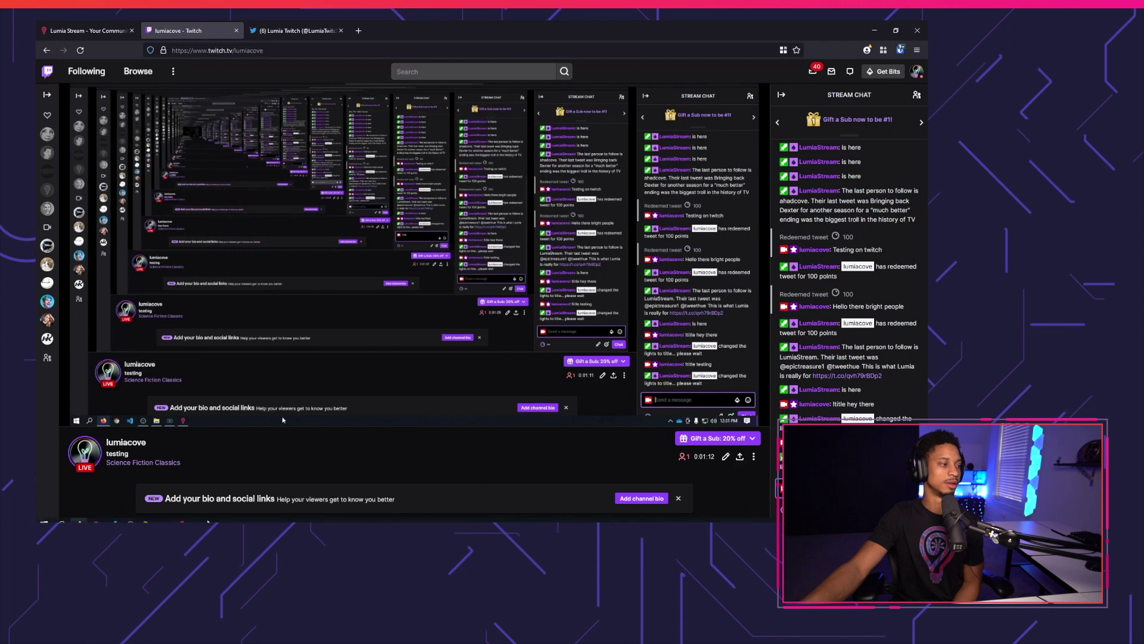
pyautogui.click(182, 514)
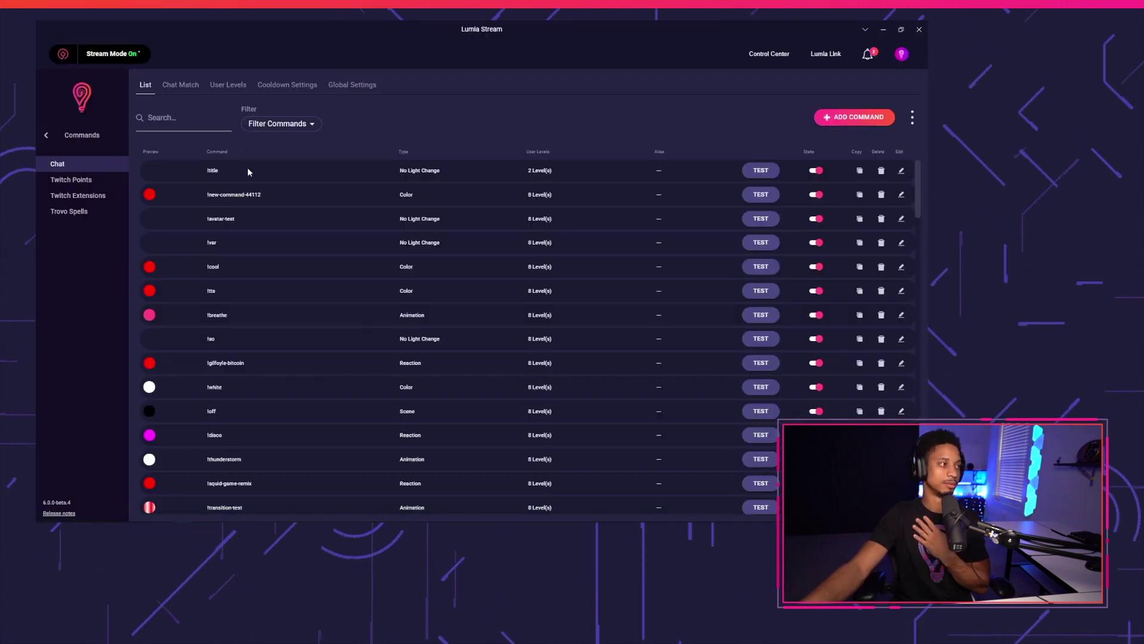
# - Open the Change Stream Title action of the !title command for editing and switch its type to Change Current Category
pyautogui.click(900, 172)
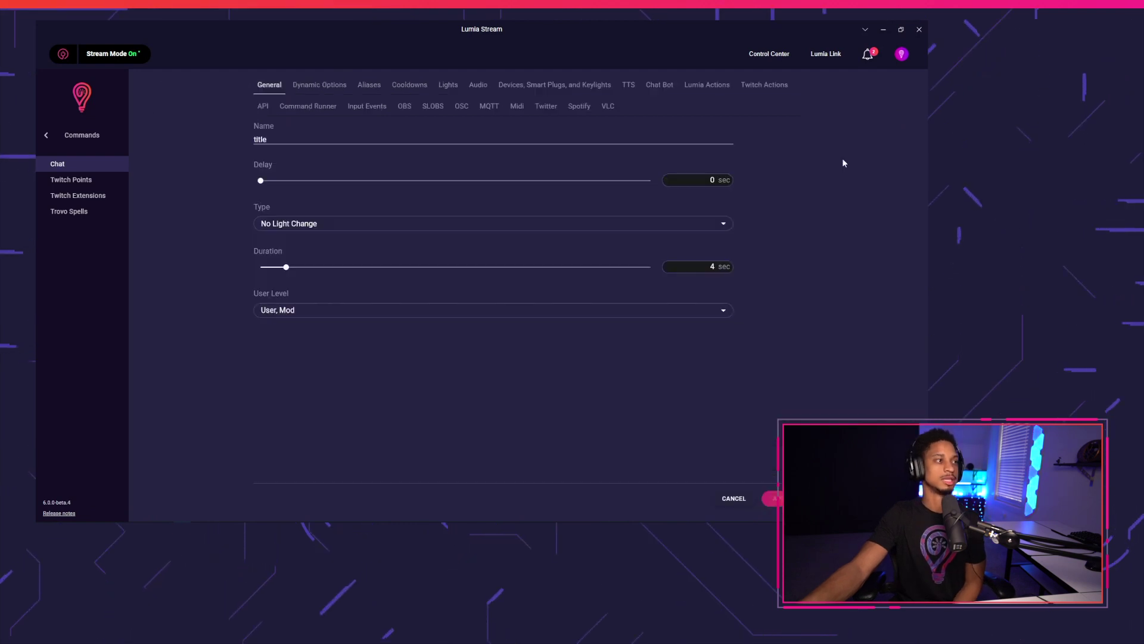
pyautogui.click(727, 87)
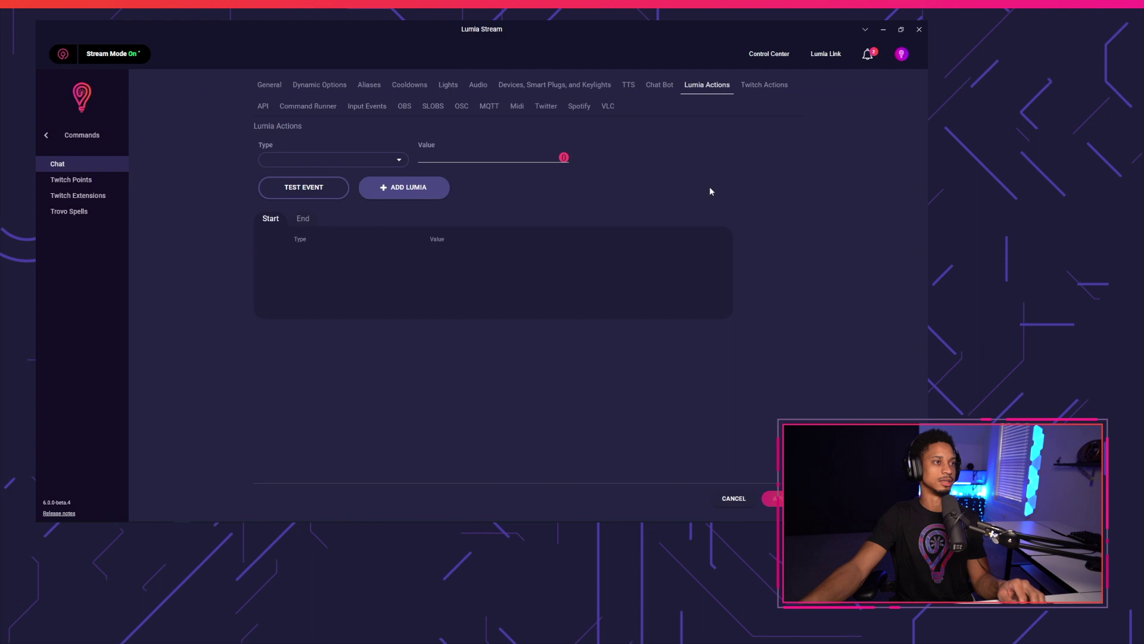
pyautogui.click(764, 85)
pyautogui.click(710, 255)
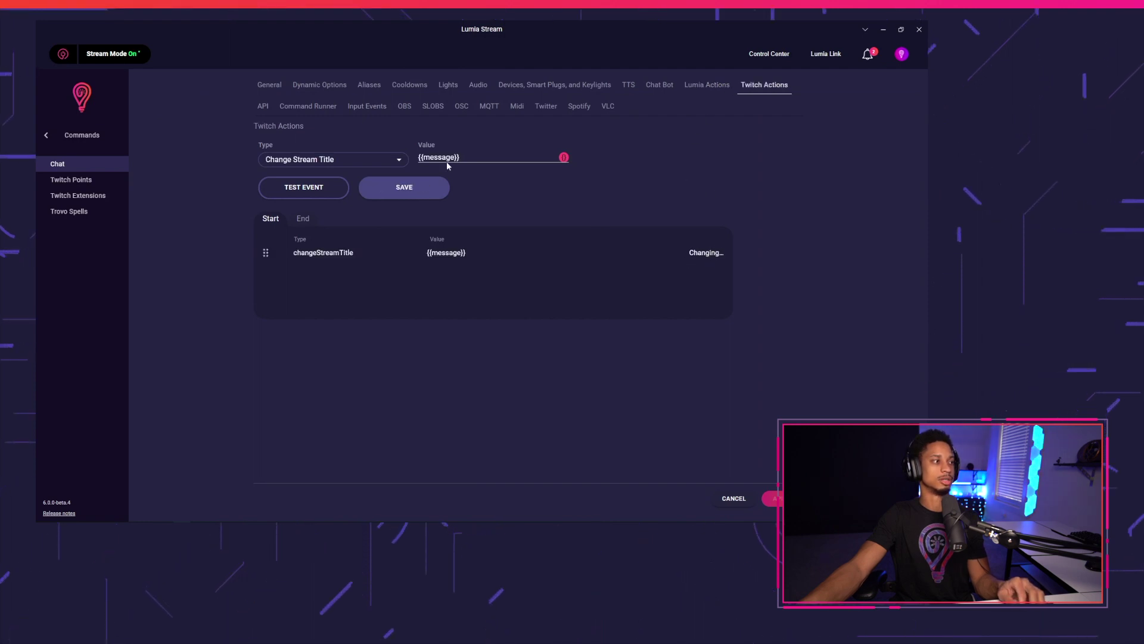
pyautogui.click(367, 158)
pyautogui.click(331, 179)
# - Set the category action's value to {{message}} and save the edited Twitch action
pyautogui.tripleClick(492, 160)
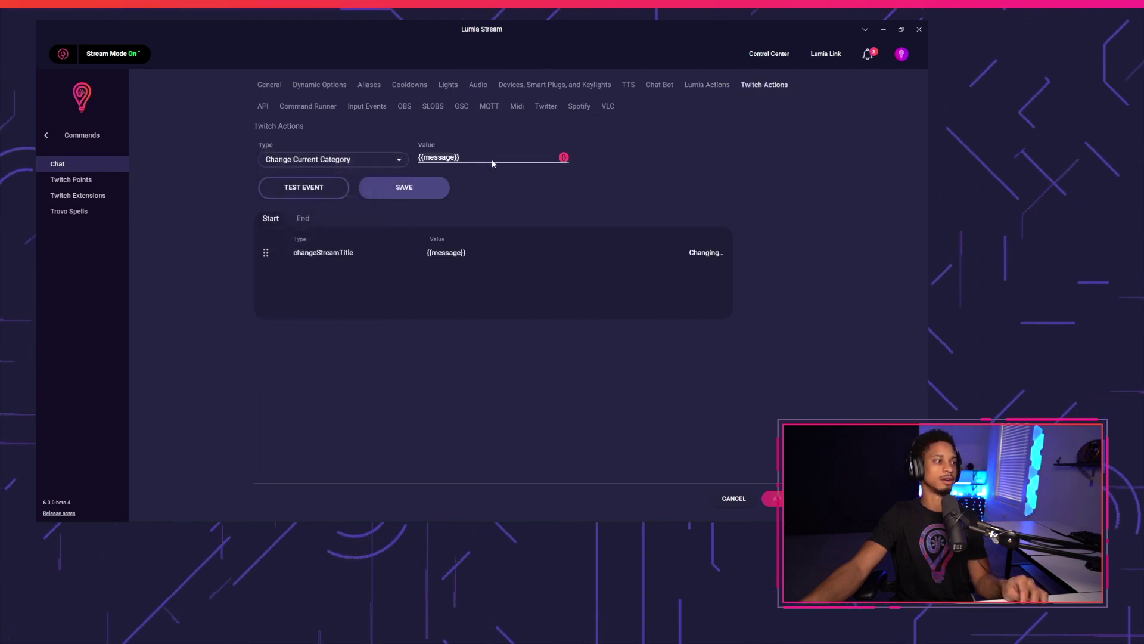
pyautogui.click(492, 159)
pyautogui.tripleClick(493, 159)
pyautogui.write('f')
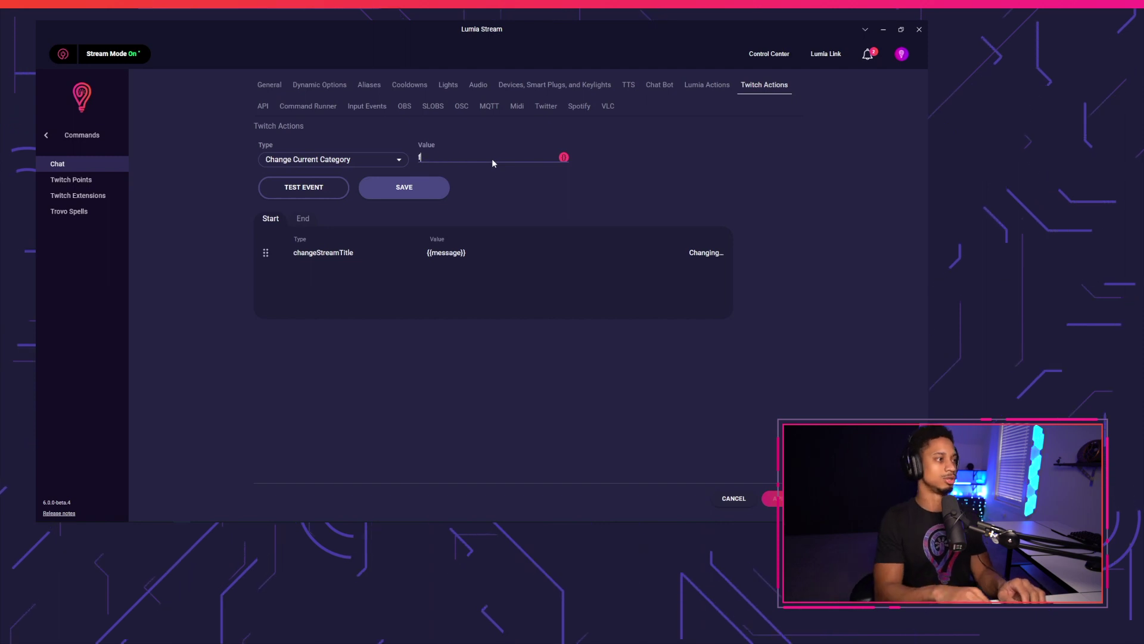
pyautogui.press('BackSpace')
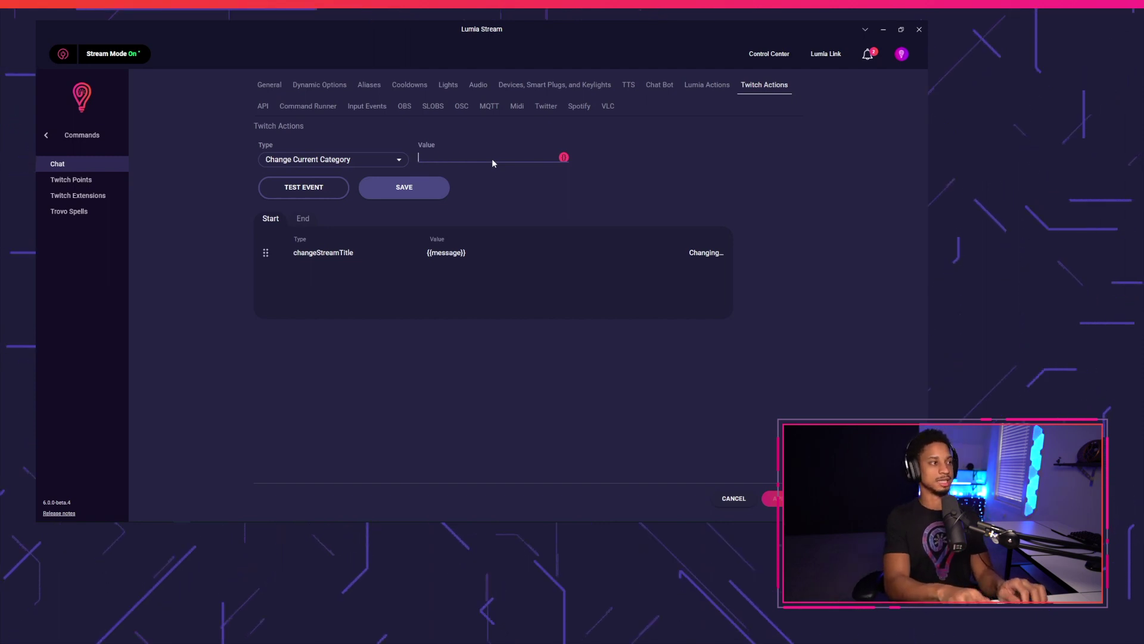
pyautogui.write('{{message}}')
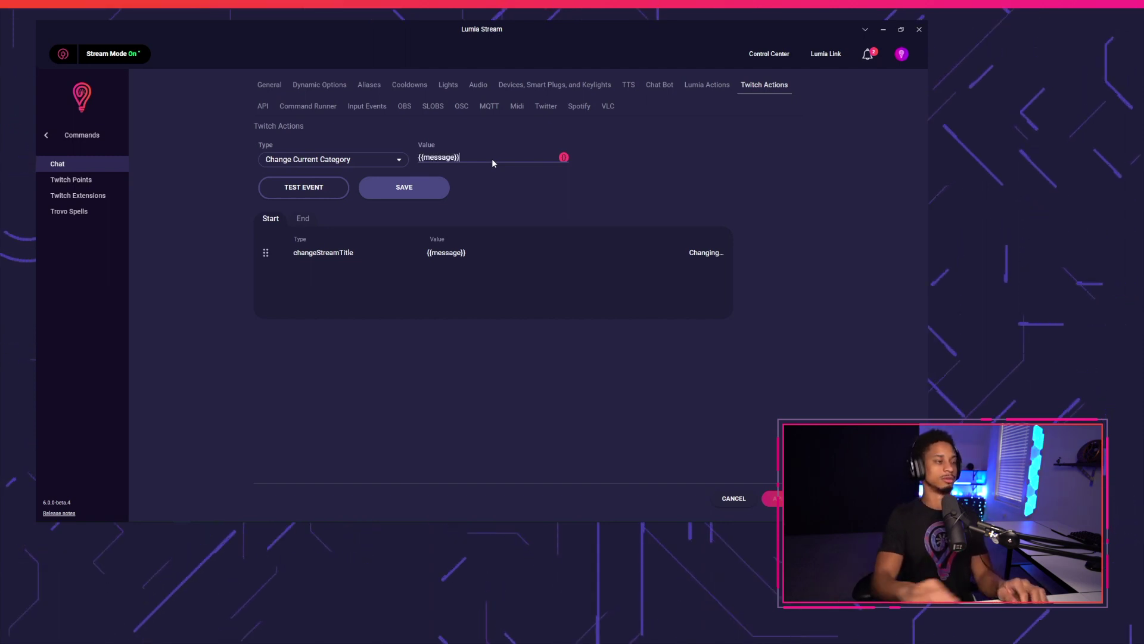
pyautogui.click(417, 189)
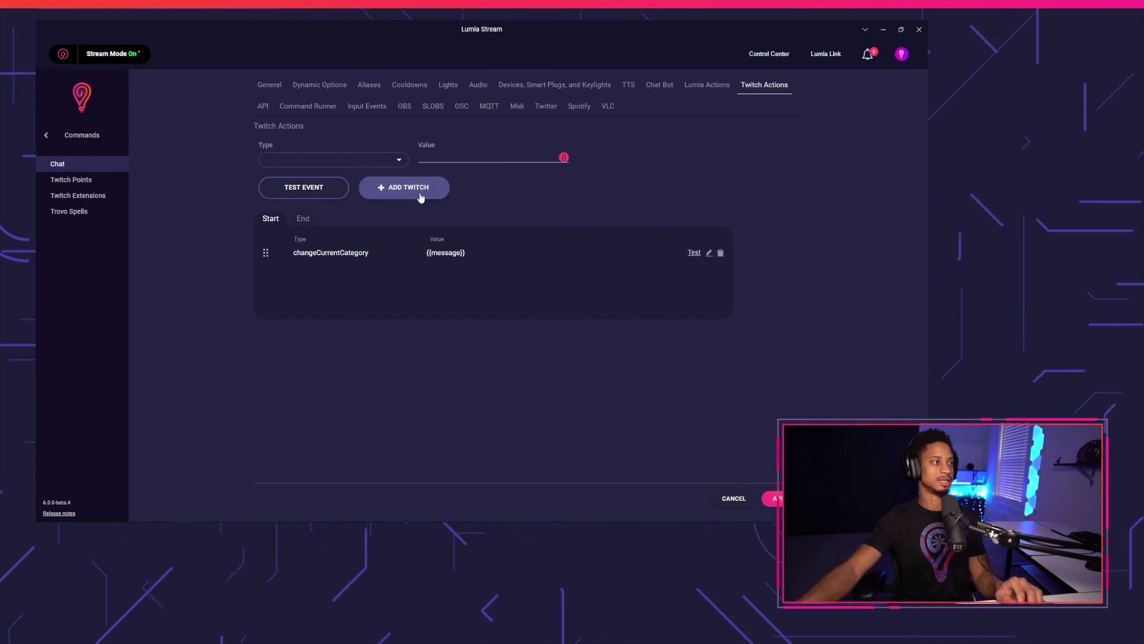
# - Rename the command to "cat" and save it
pyautogui.click(279, 85)
pyautogui.moveTo(312, 138); pyautogui.dragTo(244, 141)
pyautogui.write('c')
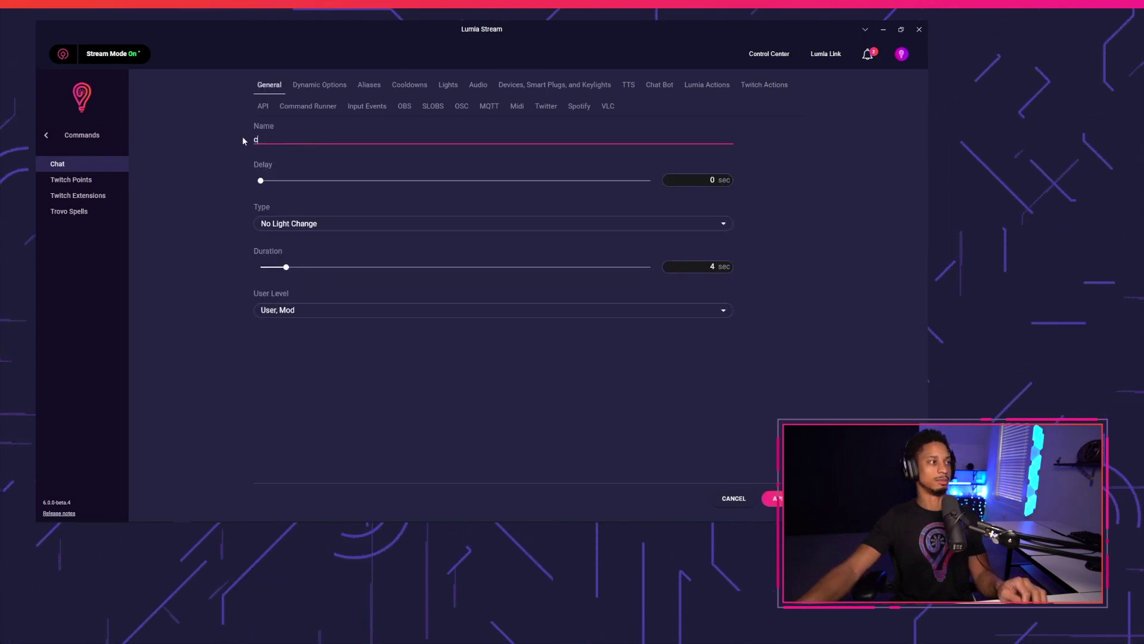
pyautogui.write('at')
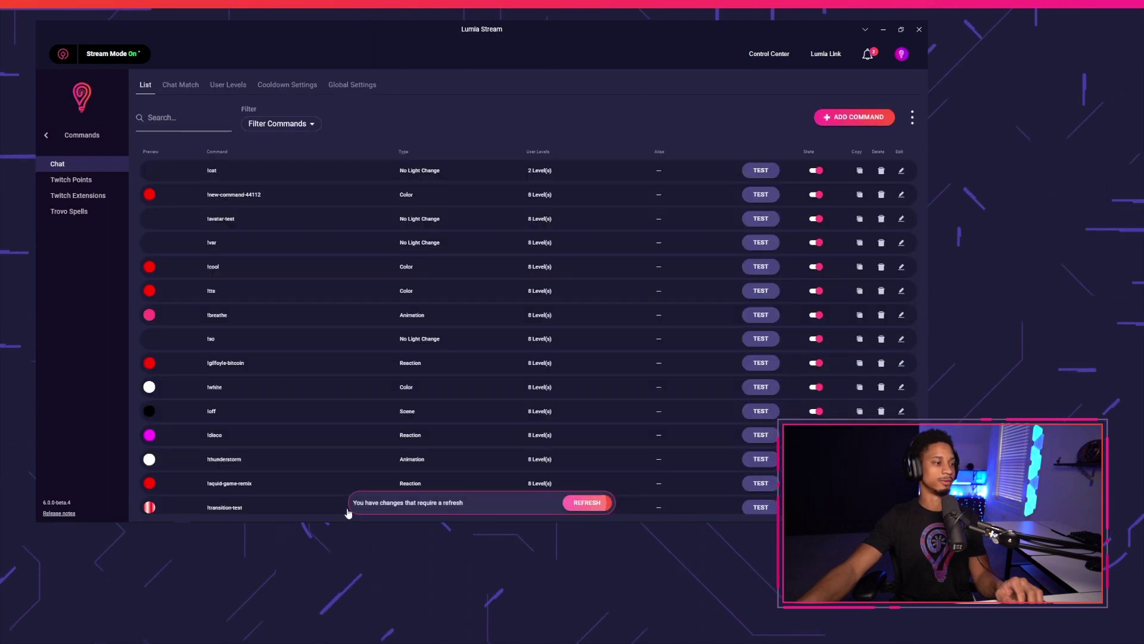
# - Switch to the Twitch channel in the browser and send "!cat fortnite" in the stream chat
pyautogui.click(80, 516)
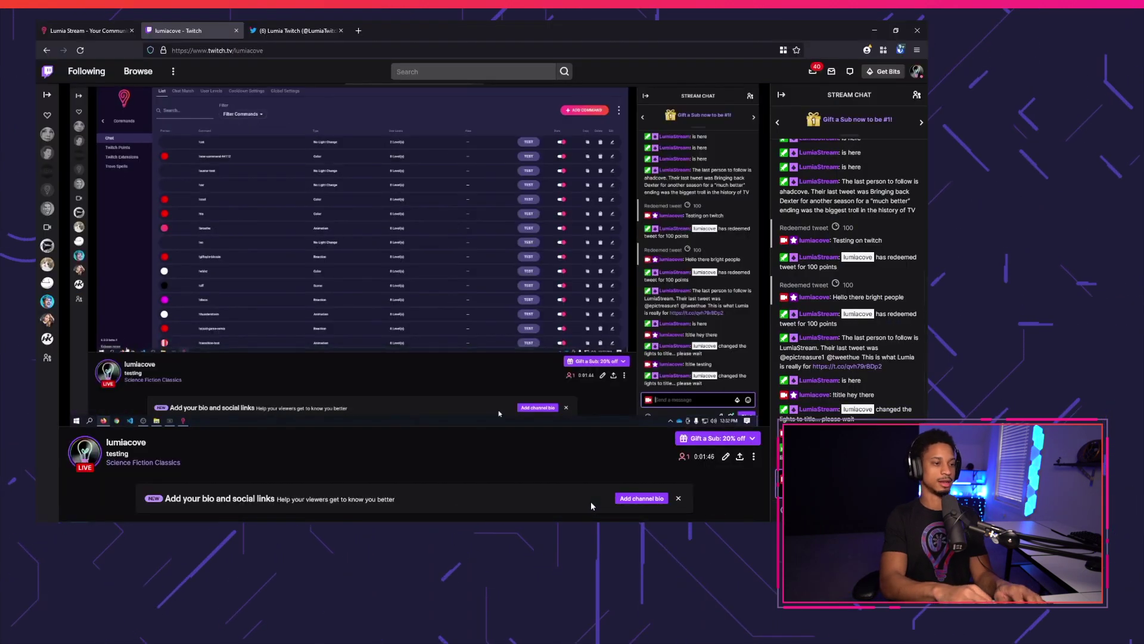
pyautogui.write('!cat fortnite')
pyautogui.press('Return')
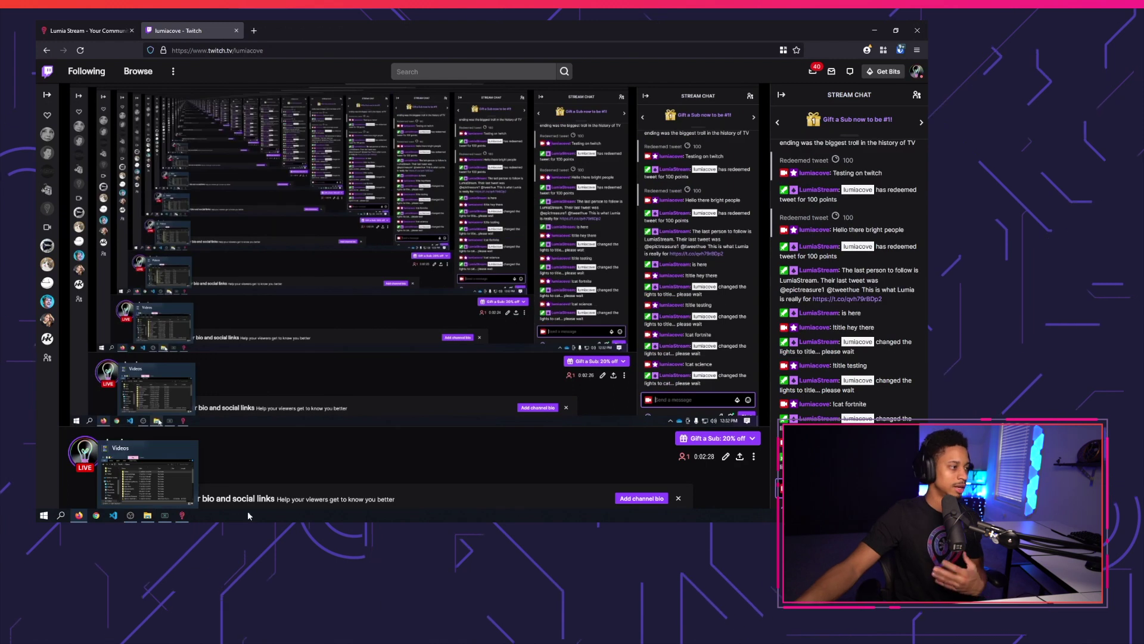
# - Return to Lumia Stream and choose Clip And Send To Discord as a new Twitch action type for the !cat command
pyautogui.click(183, 515)
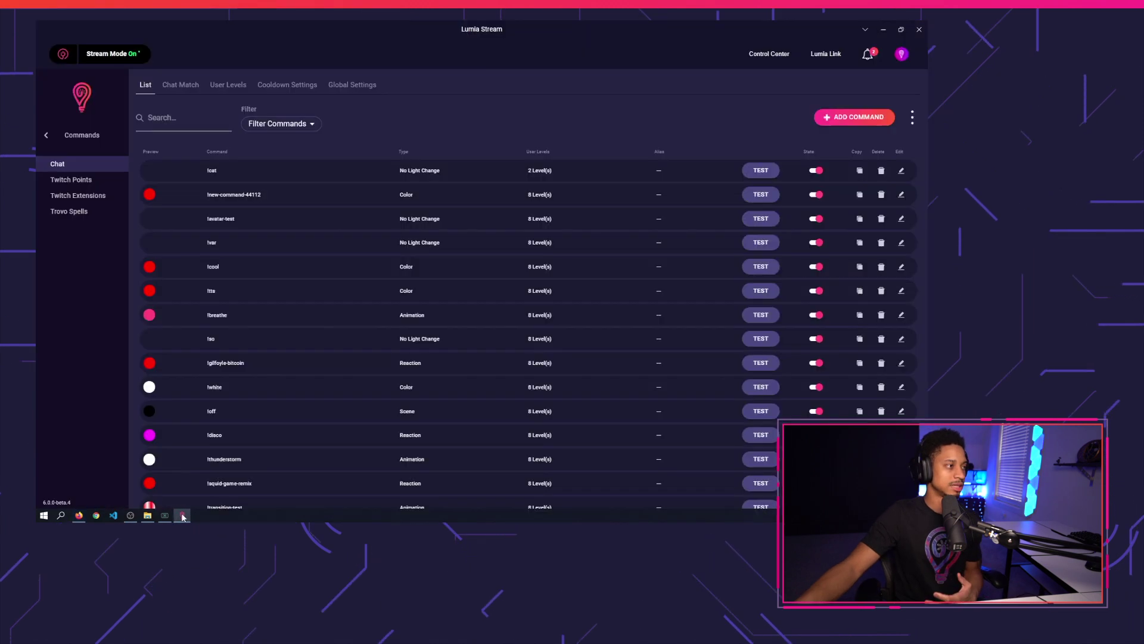
pyautogui.click(906, 169)
pyautogui.click(740, 86)
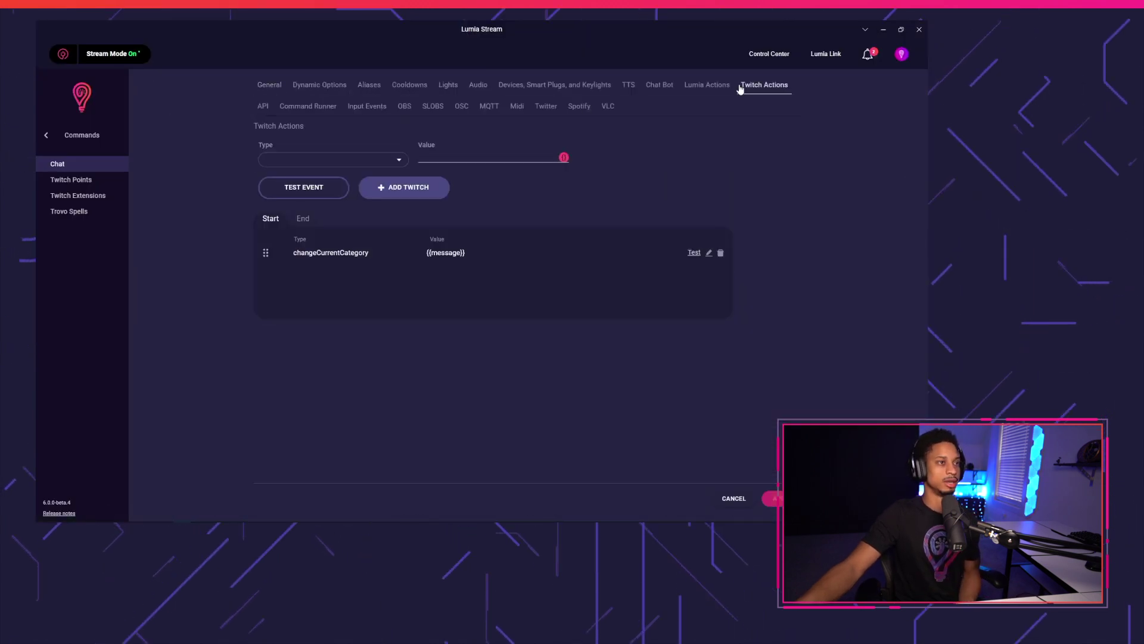
pyautogui.click(381, 160)
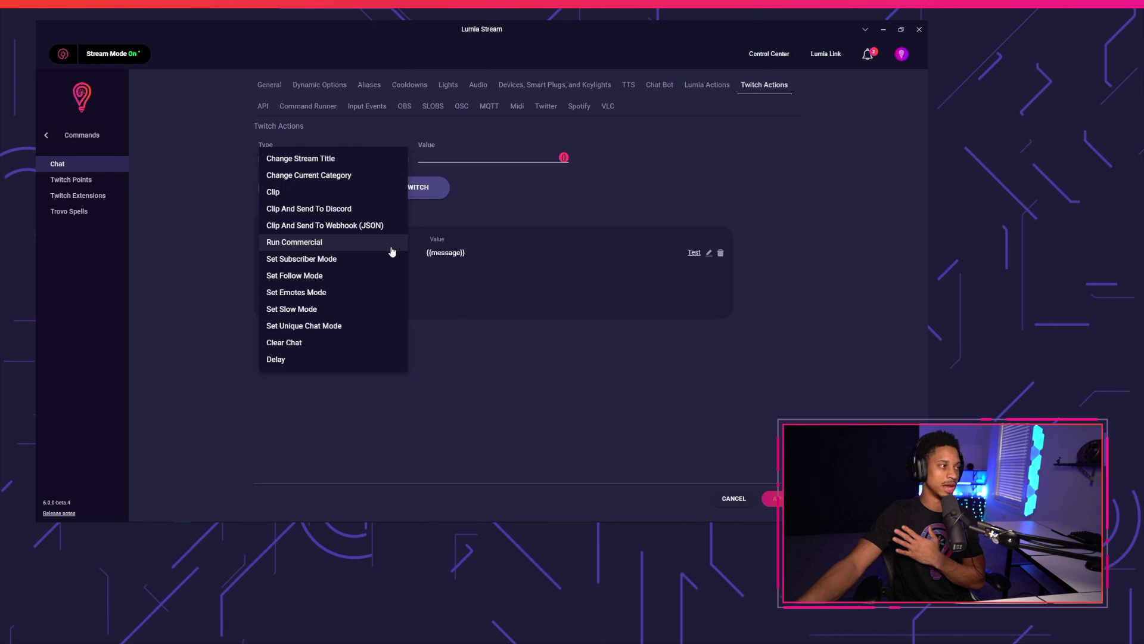
pyautogui.click(345, 210)
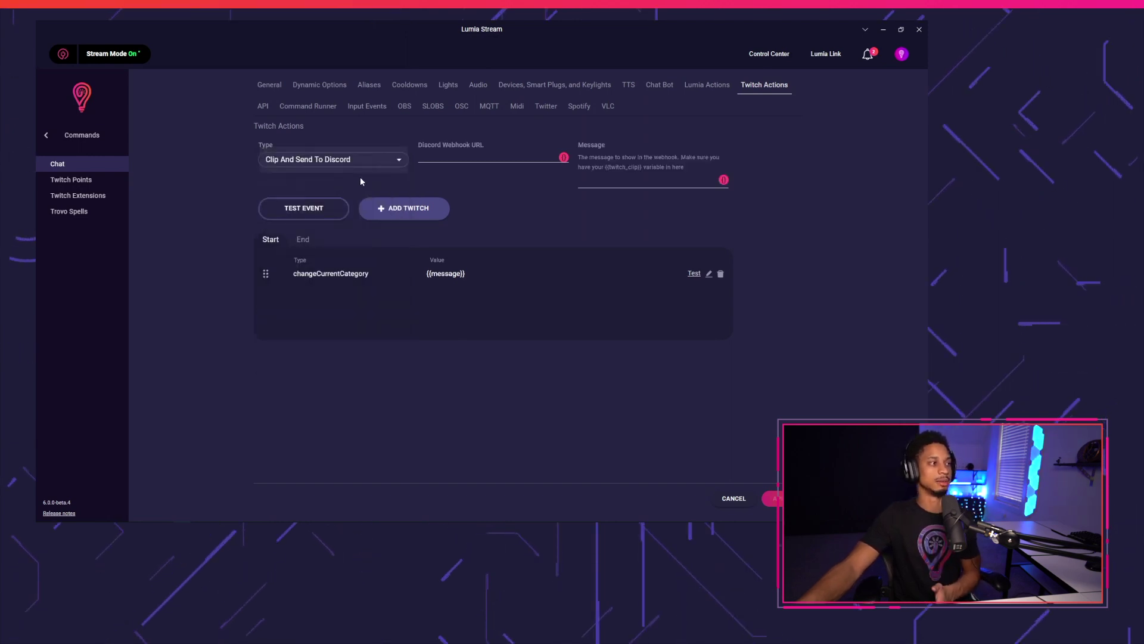
# - Launch Discord and open the webhooks page in the test-hook channel's integration settings
pyautogui.click(61, 515)
pyautogui.write('d')
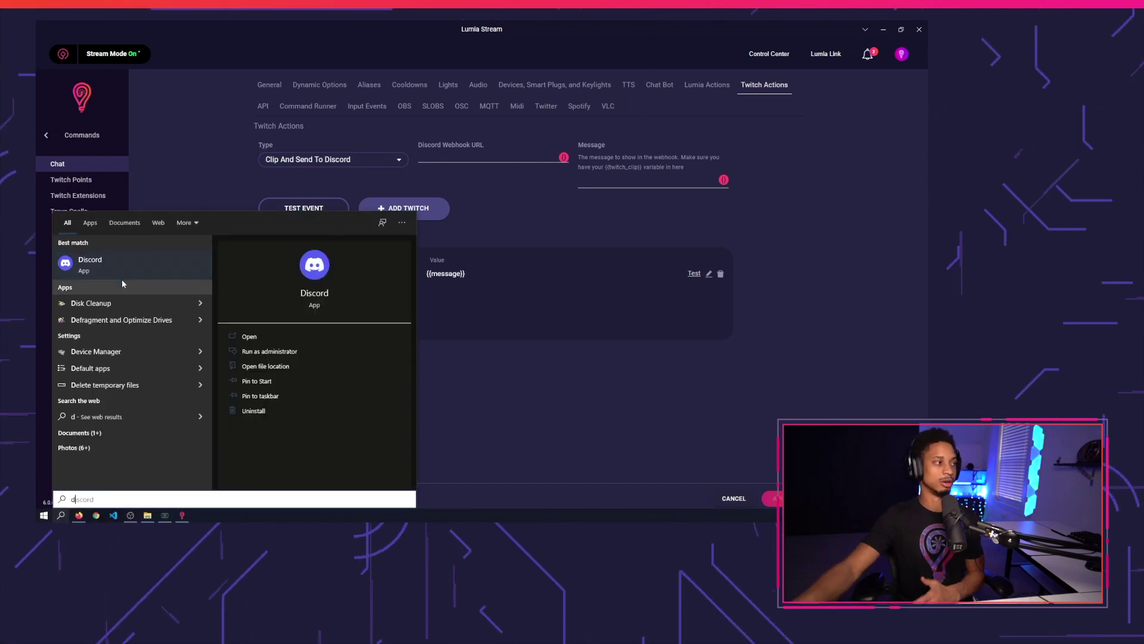
pyautogui.click(127, 263)
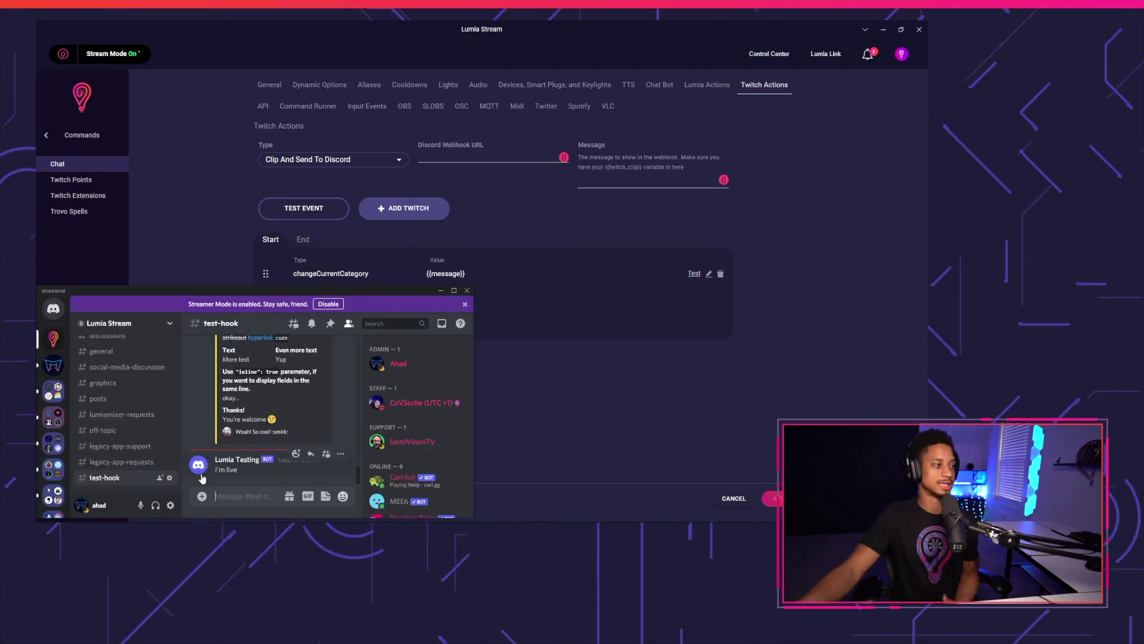
pyautogui.click(171, 479)
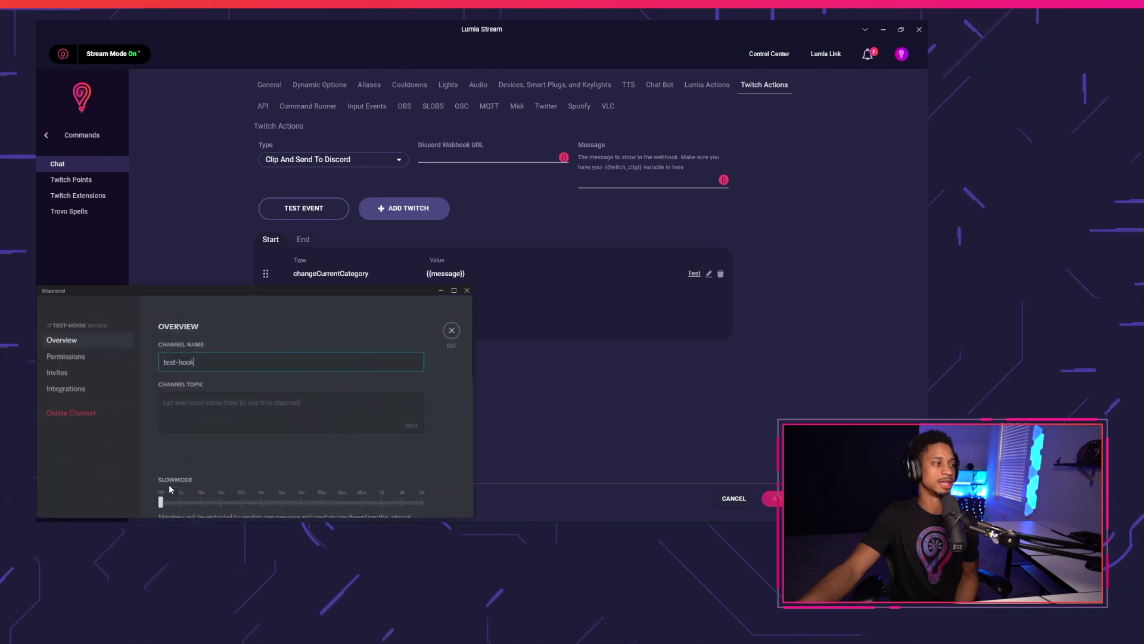
pyautogui.click(109, 388)
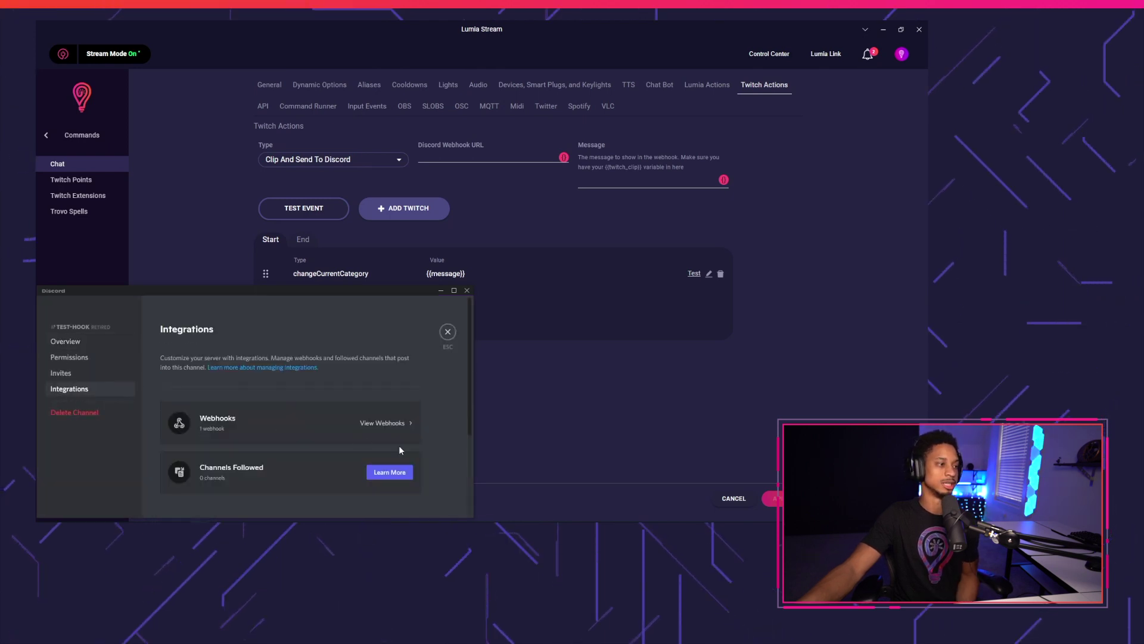
pyautogui.click(378, 422)
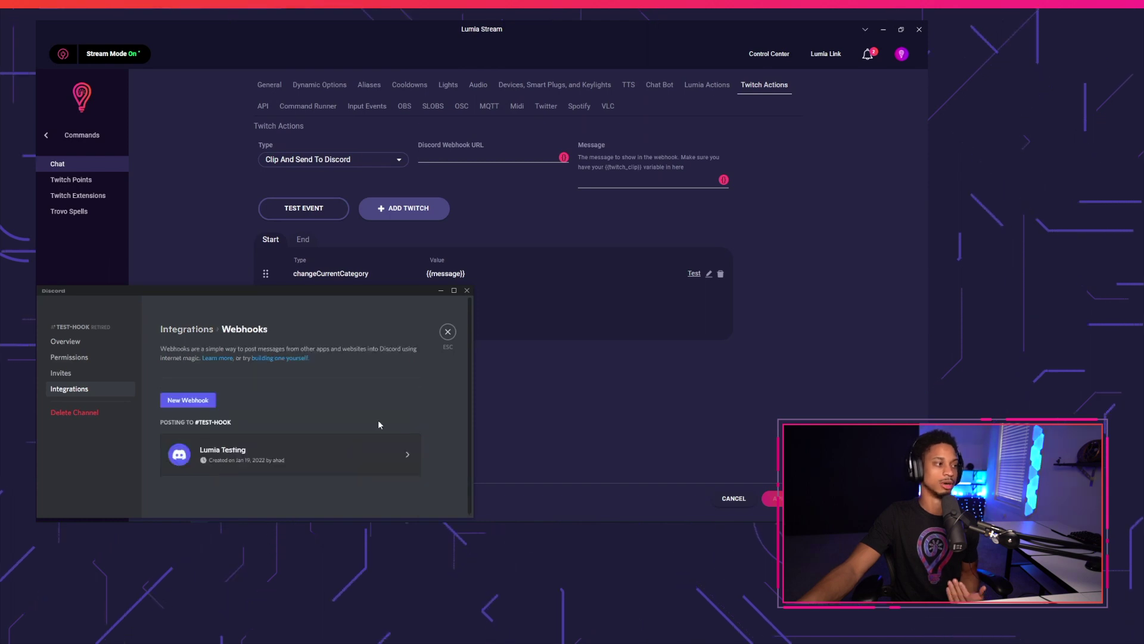
# - Create a new webhook for the test-hook channel, name it "Lumia Twitch Actions", and save the changes
pyautogui.click(210, 401)
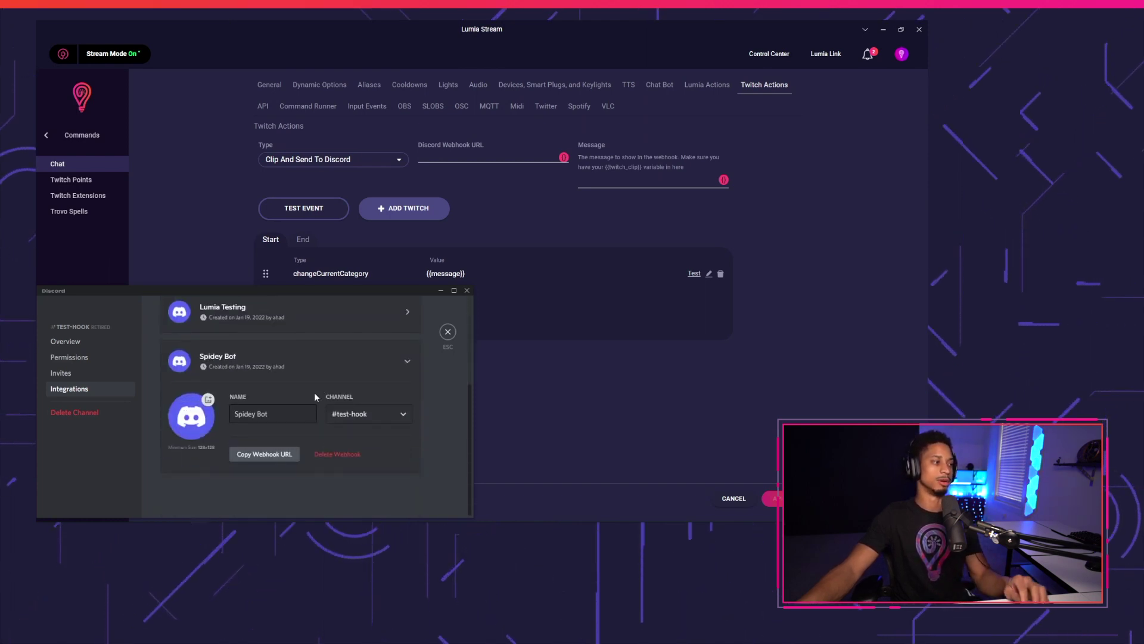
pyautogui.moveTo(283, 414); pyautogui.dragTo(219, 407)
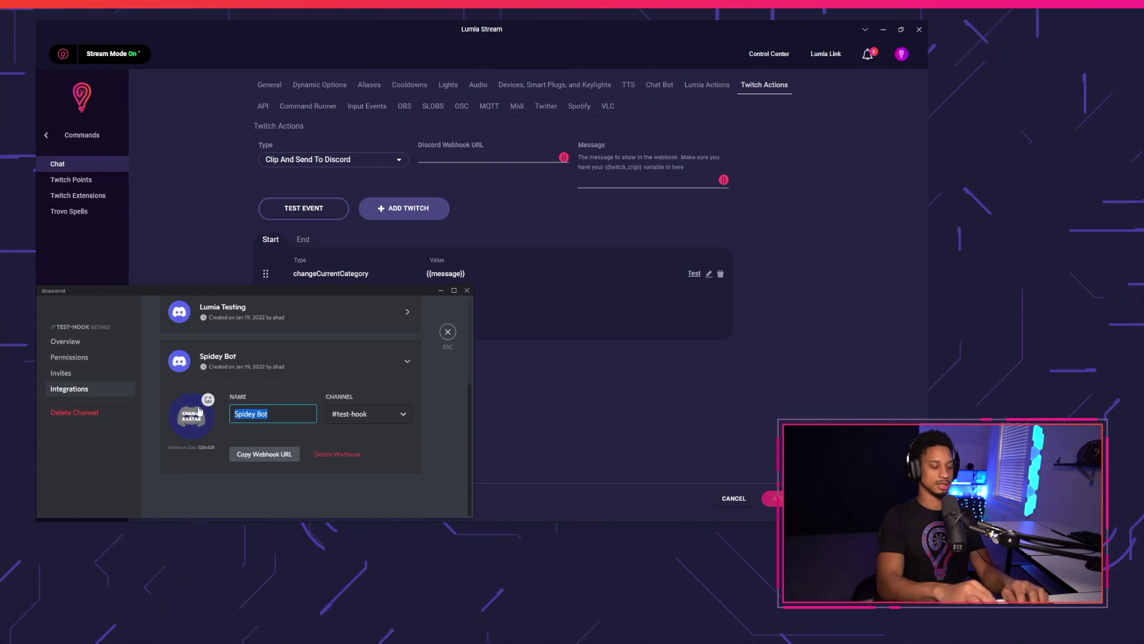
pyautogui.write('Lumia Twitc')
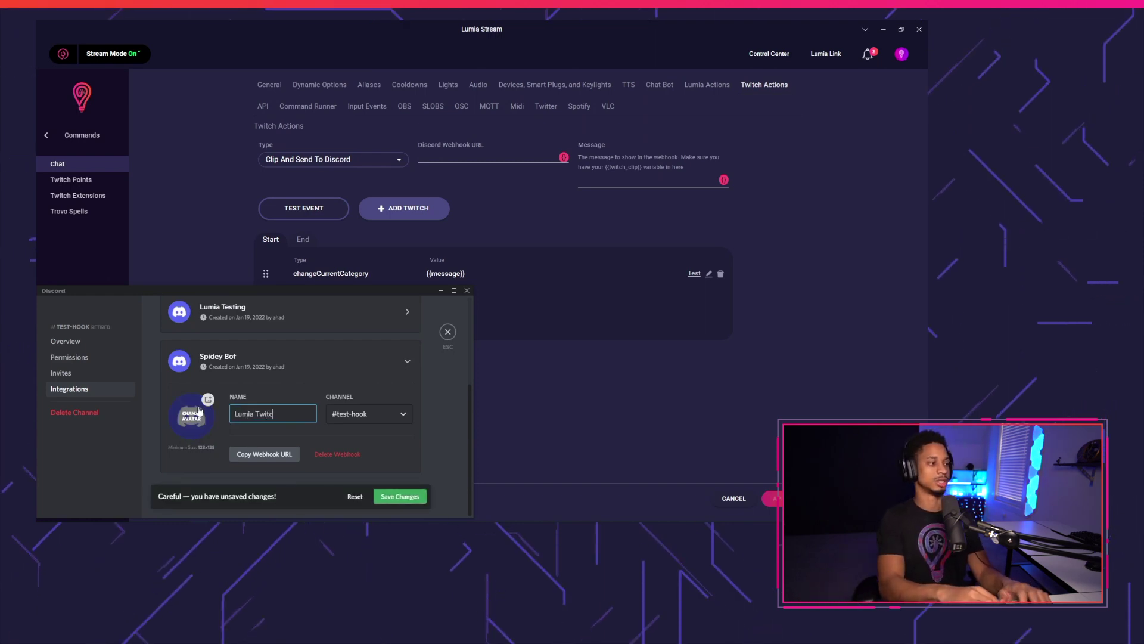
pyautogui.write('h Actions')
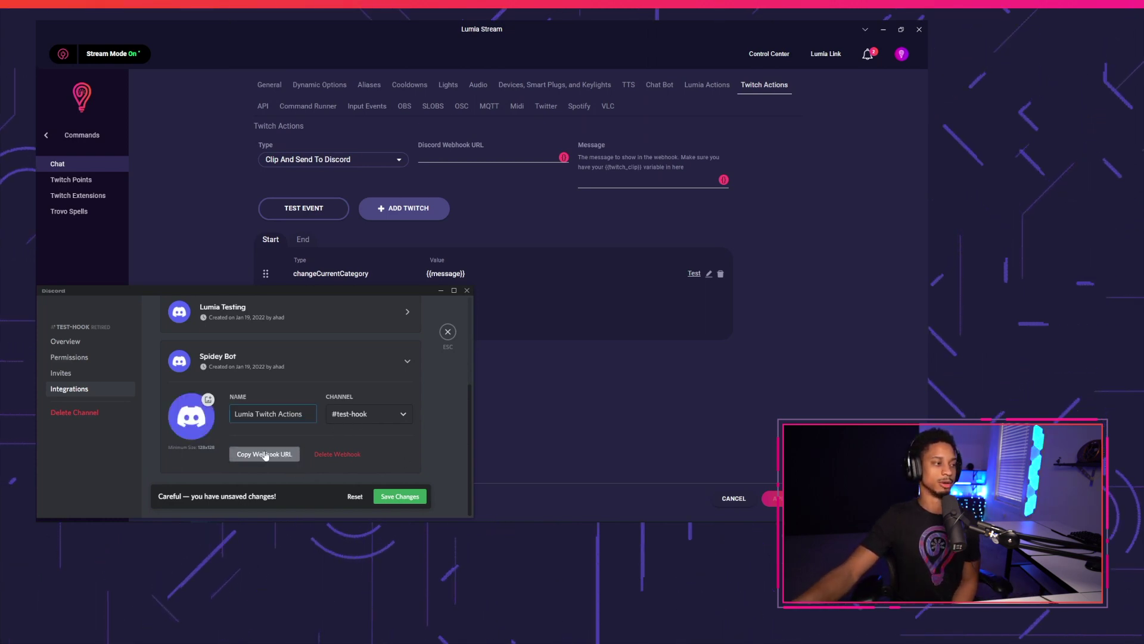
pyautogui.click(392, 496)
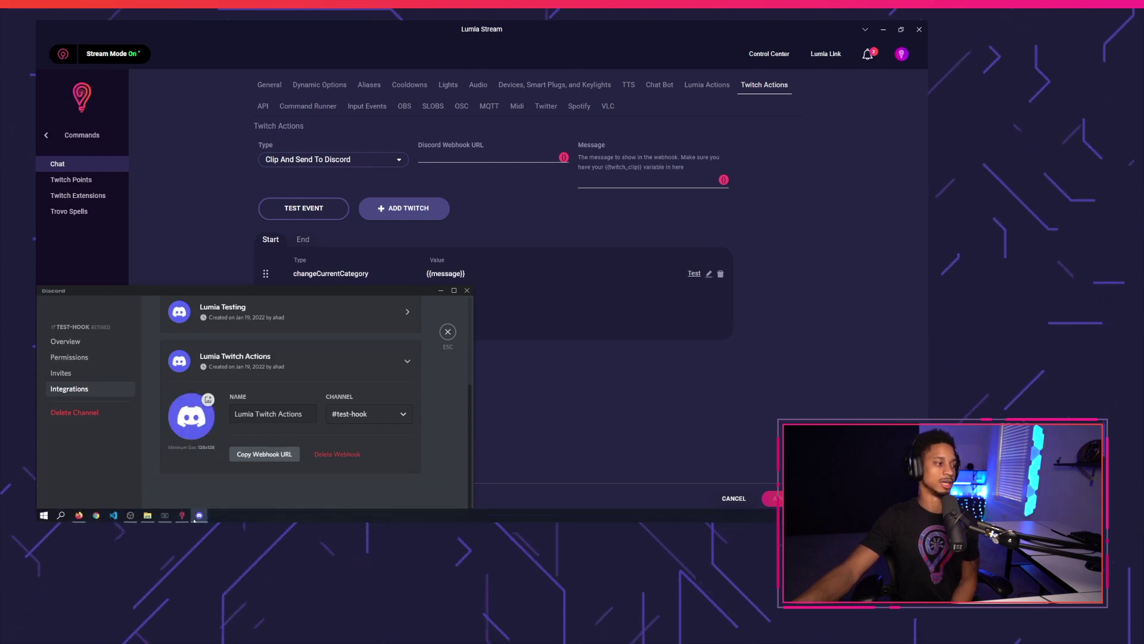
# - Paste the new webhook's URL into the Discord Webhook URL field of the Clip And Send To Discord action in Lumia Stream
pyautogui.click(457, 159)
pyautogui.hotkey('ctrl', 'v')
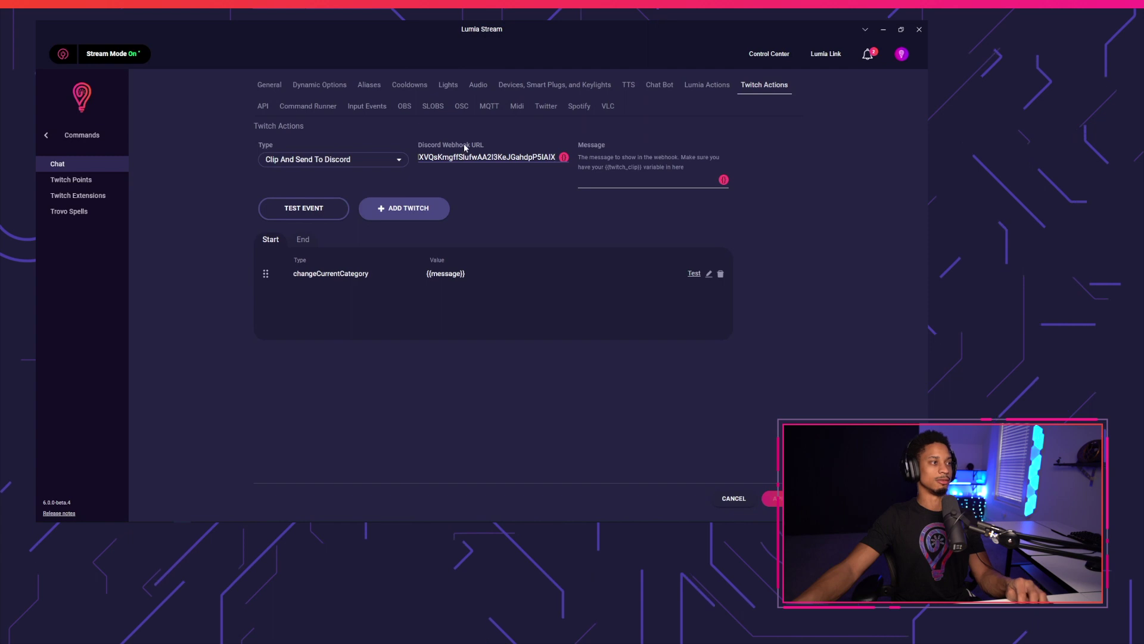
pyautogui.moveTo(553, 159); pyautogui.dragTo(397, 147)
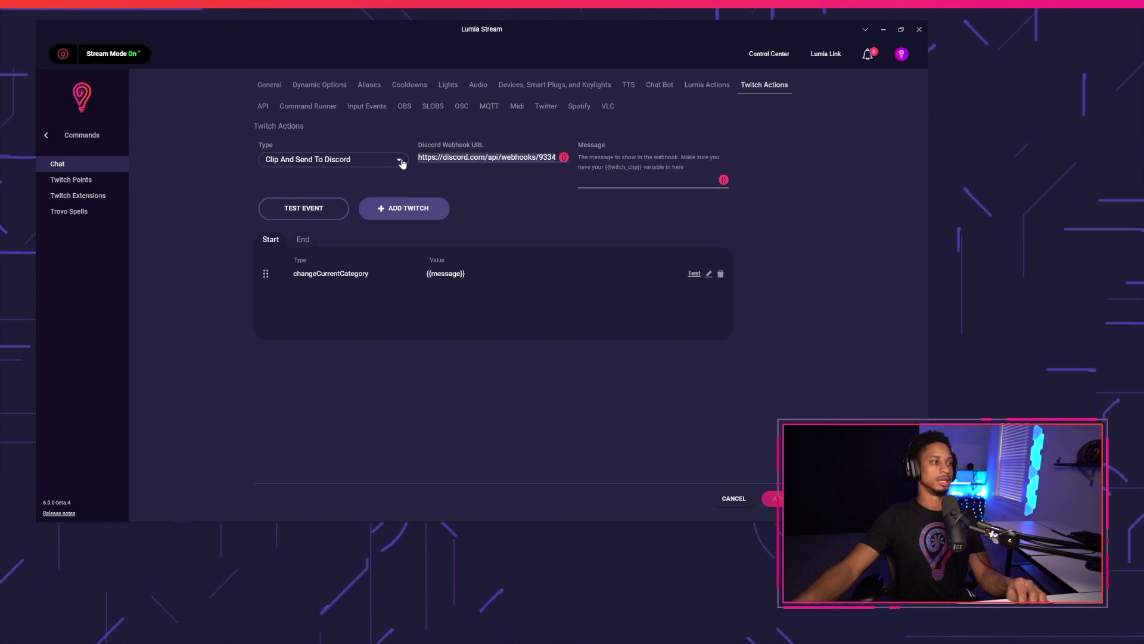
# - Set the Discord message to "New clip taken: {{twitch_clip}}" and check the list of available variables
pyautogui.click(623, 180)
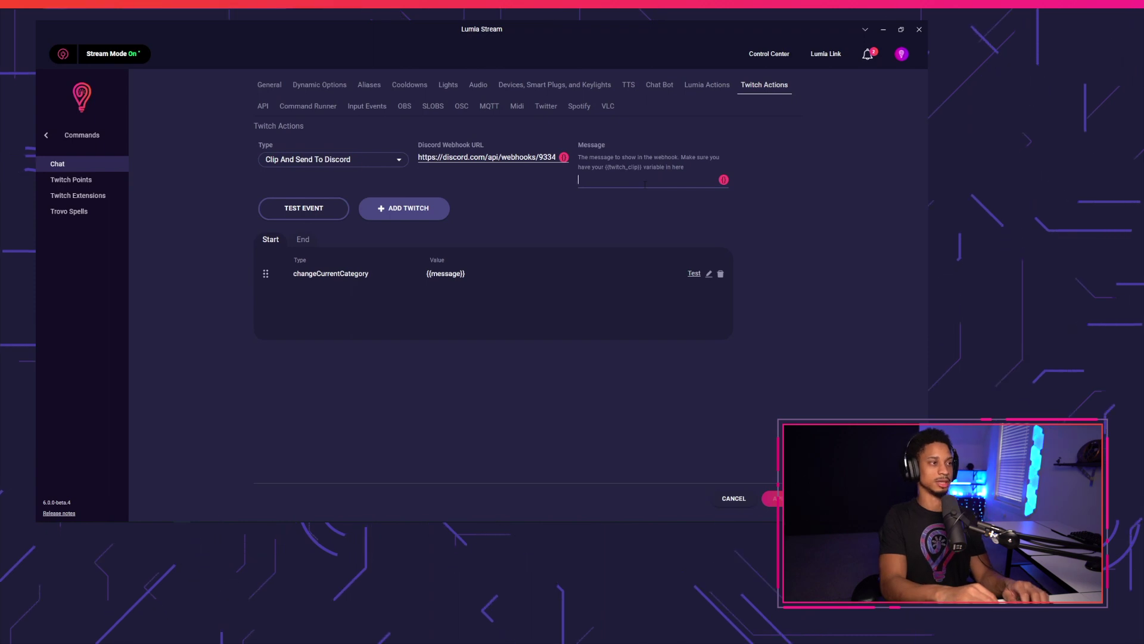
pyautogui.write('New clip')
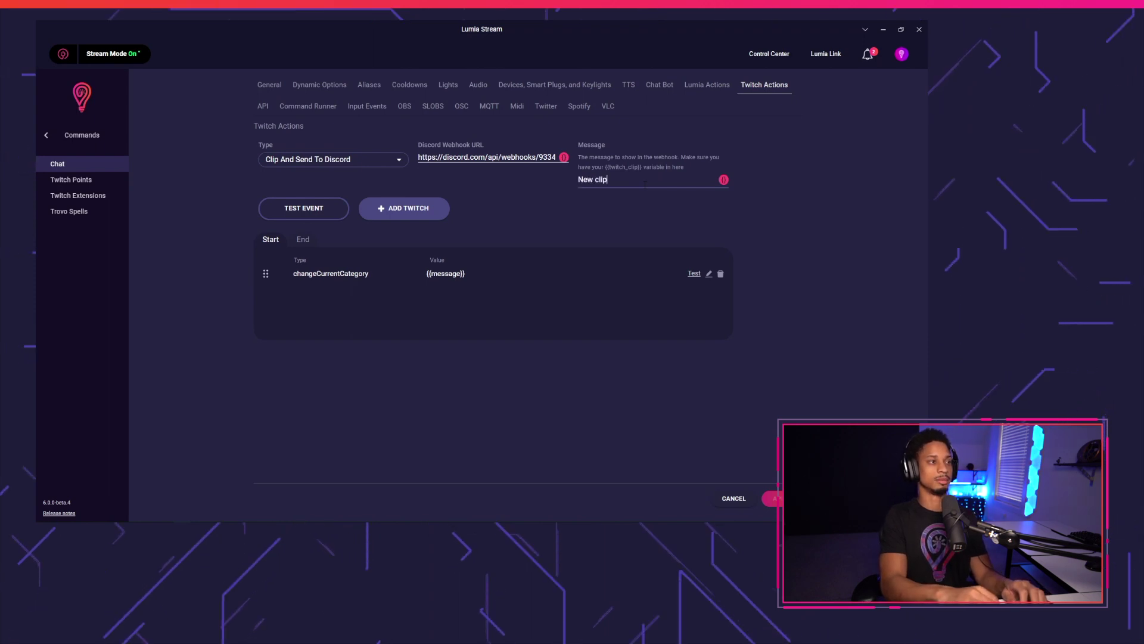
pyautogui.write(' taked: {')
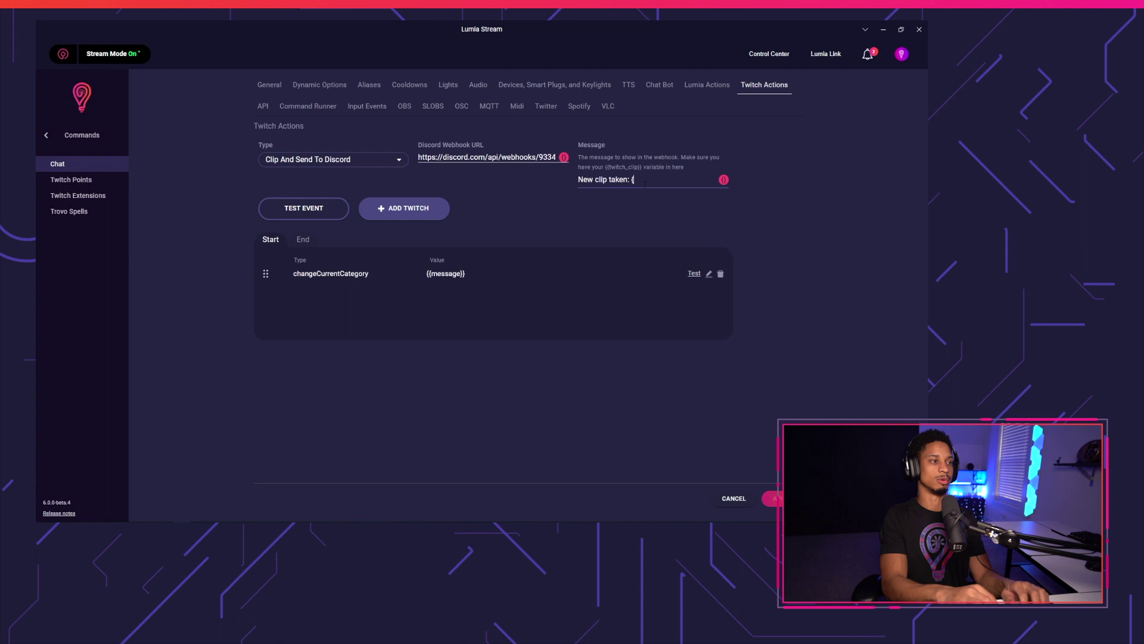
pyautogui.write('{}}')
pyautogui.press('Left')
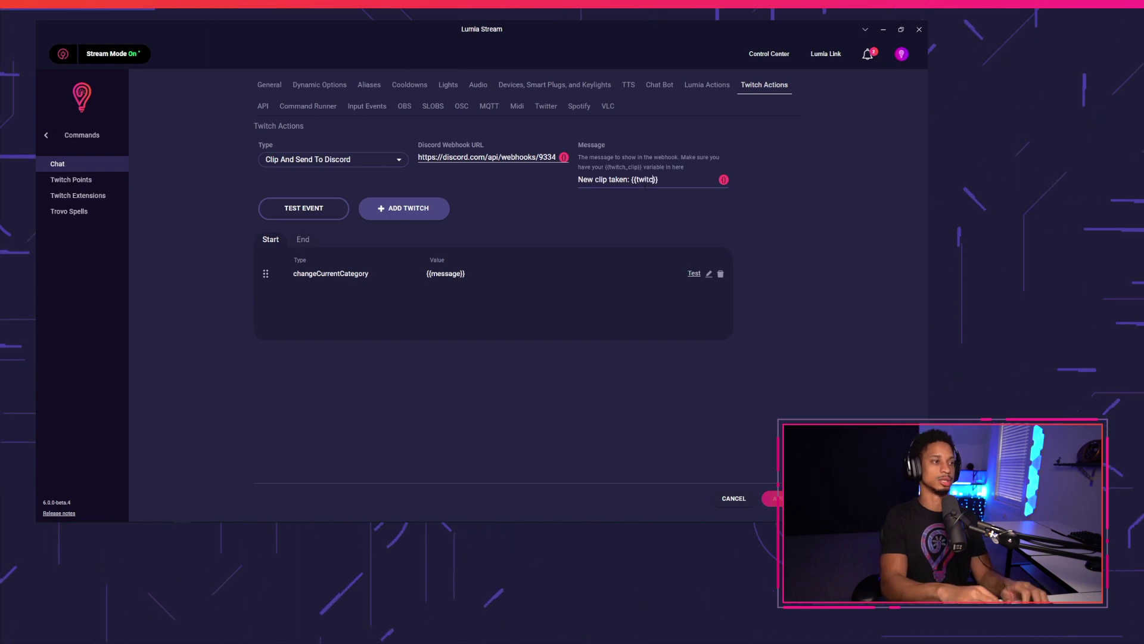
pyautogui.write('twitch_clip')
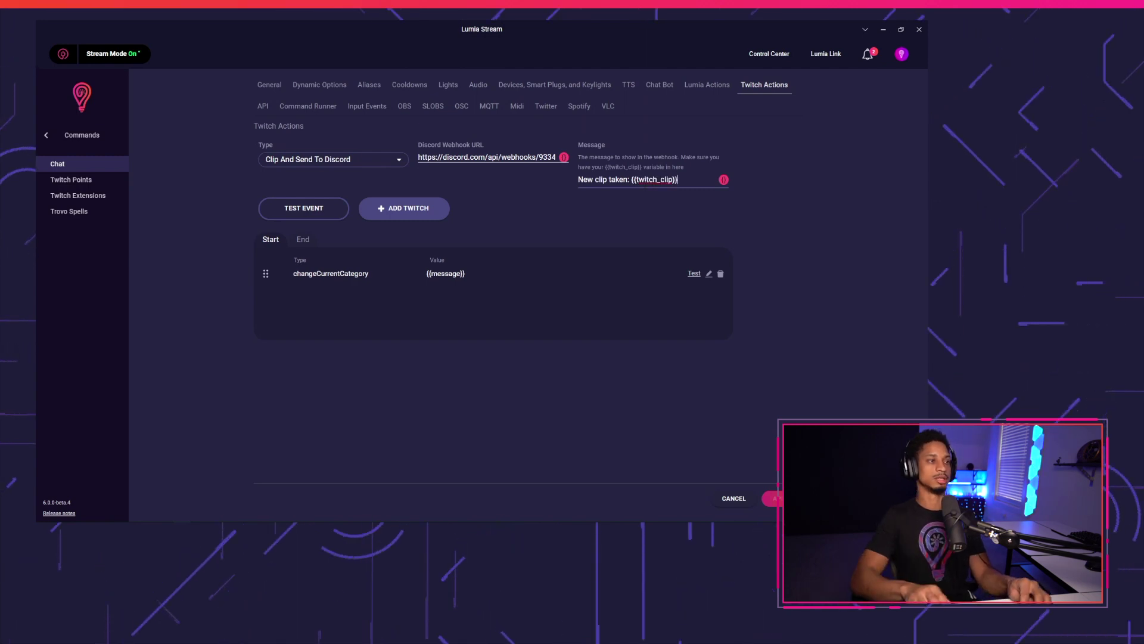
pyautogui.click(724, 179)
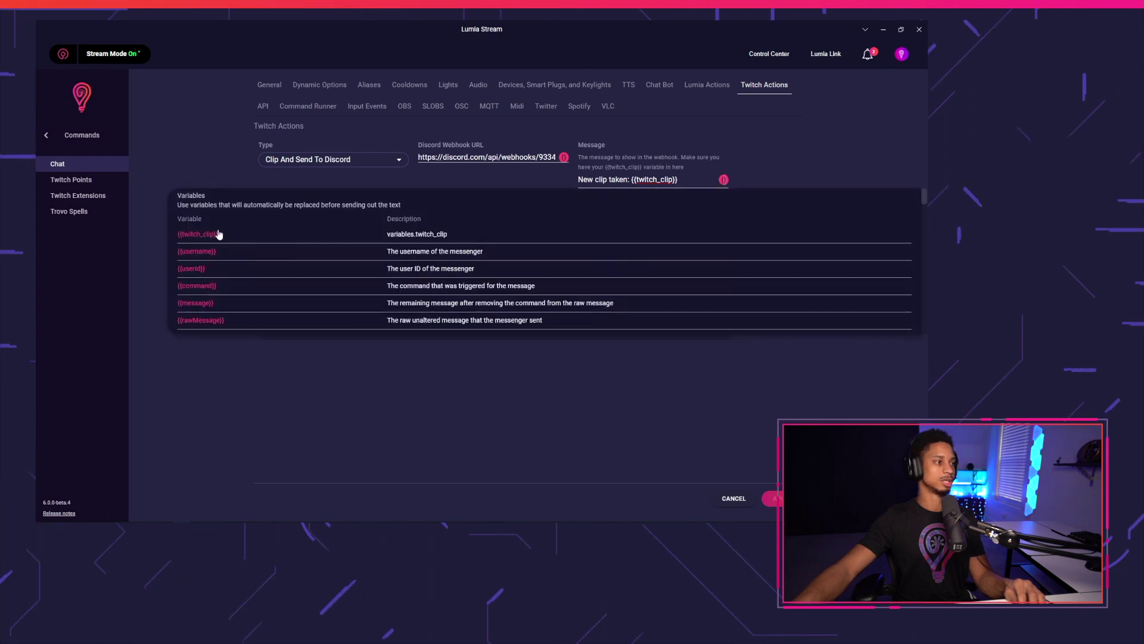
pyautogui.click(742, 159)
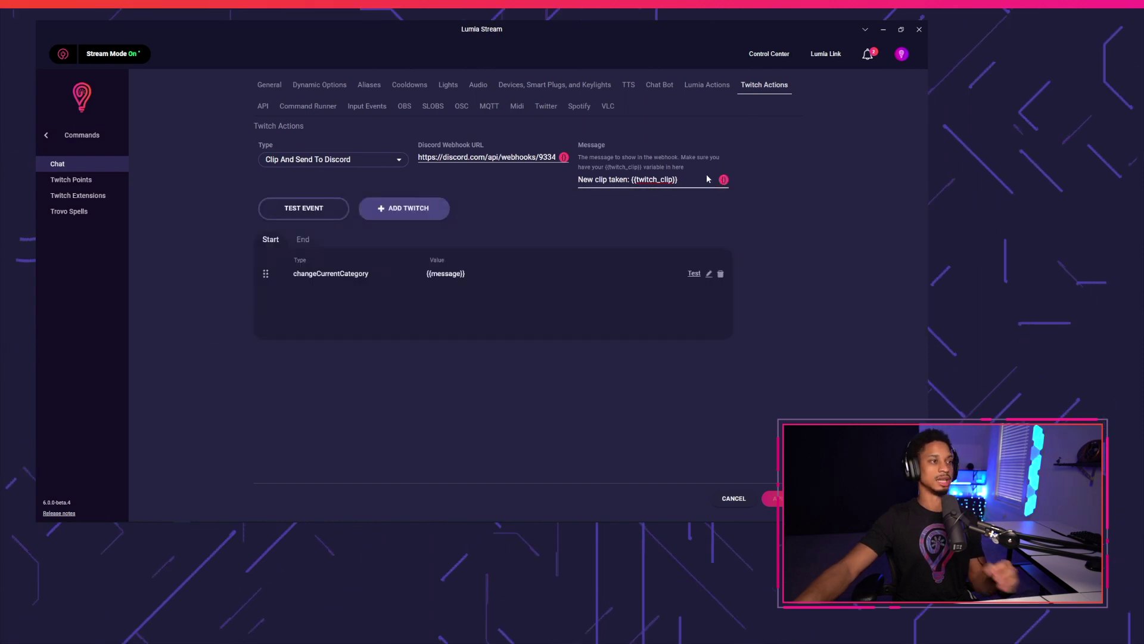
# - Replace the changeCurrentCategory action with the Clip And Send To Discord action, and save the command under the name "clipsend"
pyautogui.click(398, 216)
pyautogui.click(720, 253)
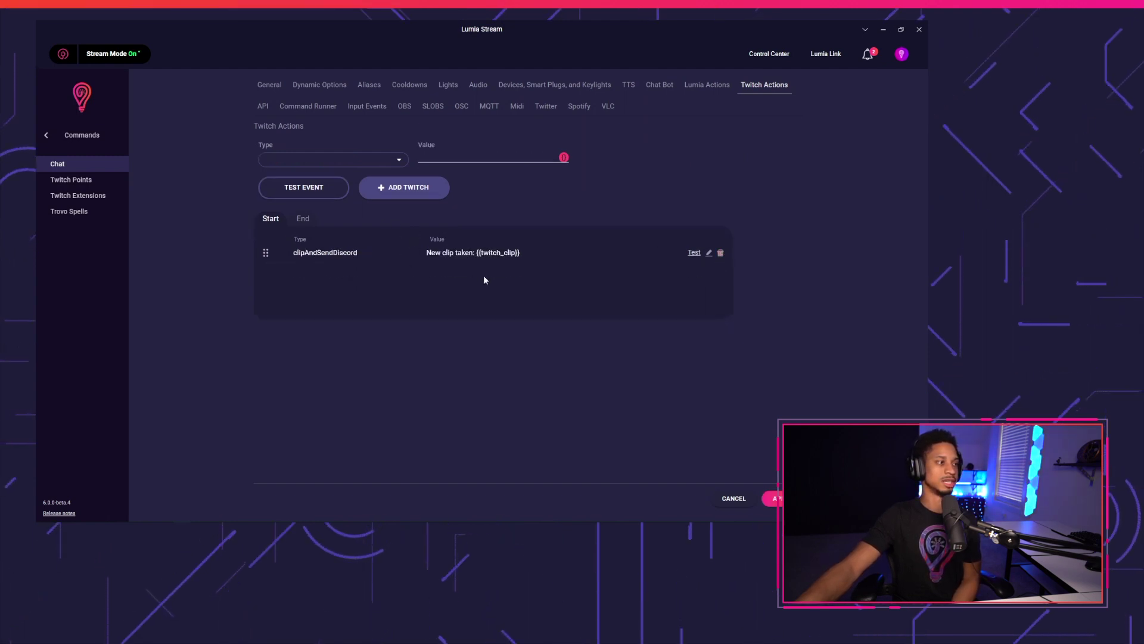
pyautogui.click(269, 91)
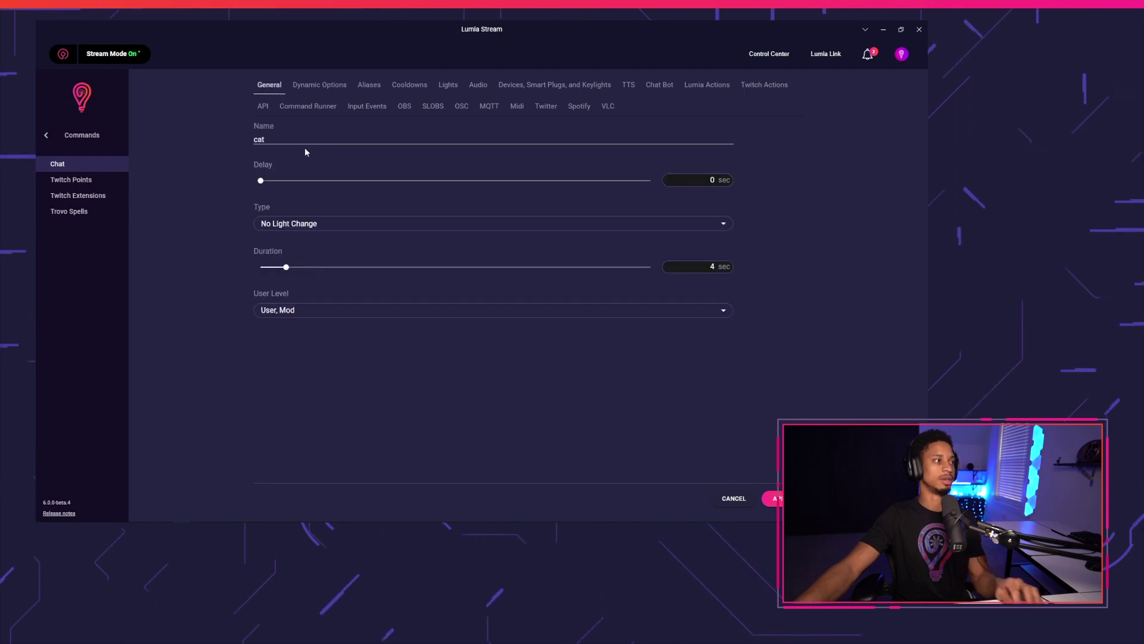
pyautogui.click(775, 498)
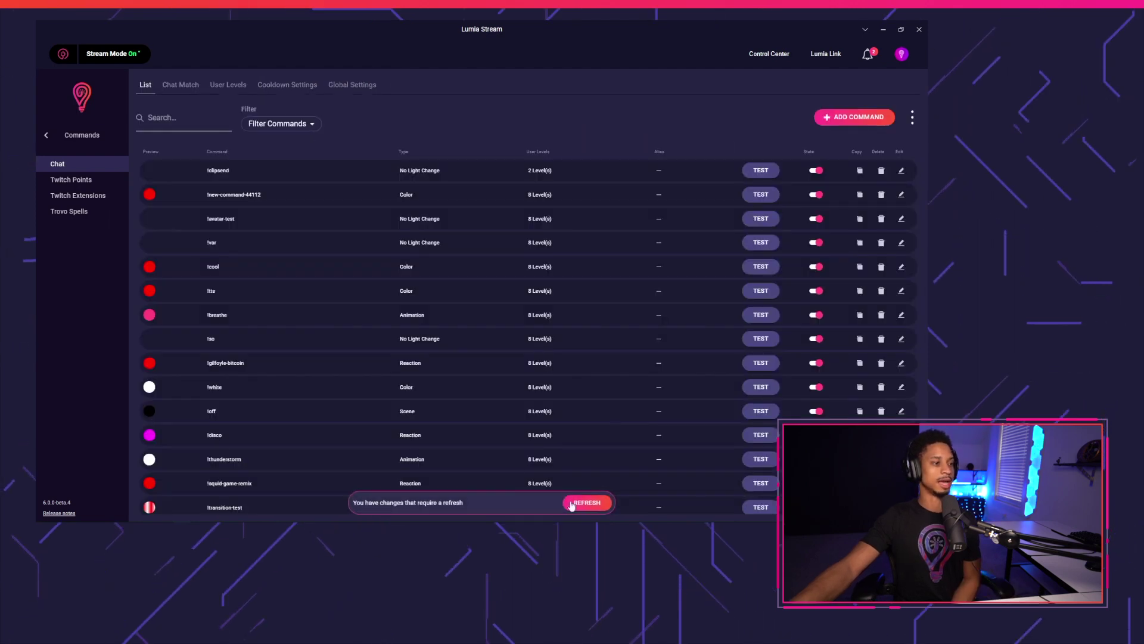
# - Send !clipsend in the Twitch stream chat and check the clip message in a widened Discord window on the test-hook channel
pyautogui.click(78, 515)
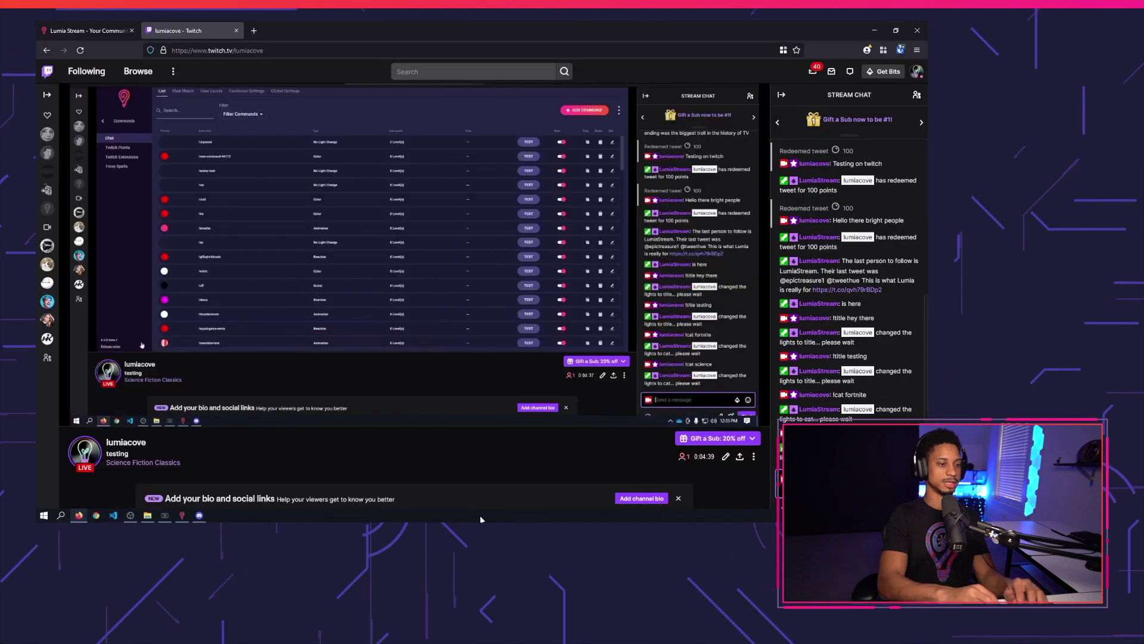
pyautogui.click(199, 516)
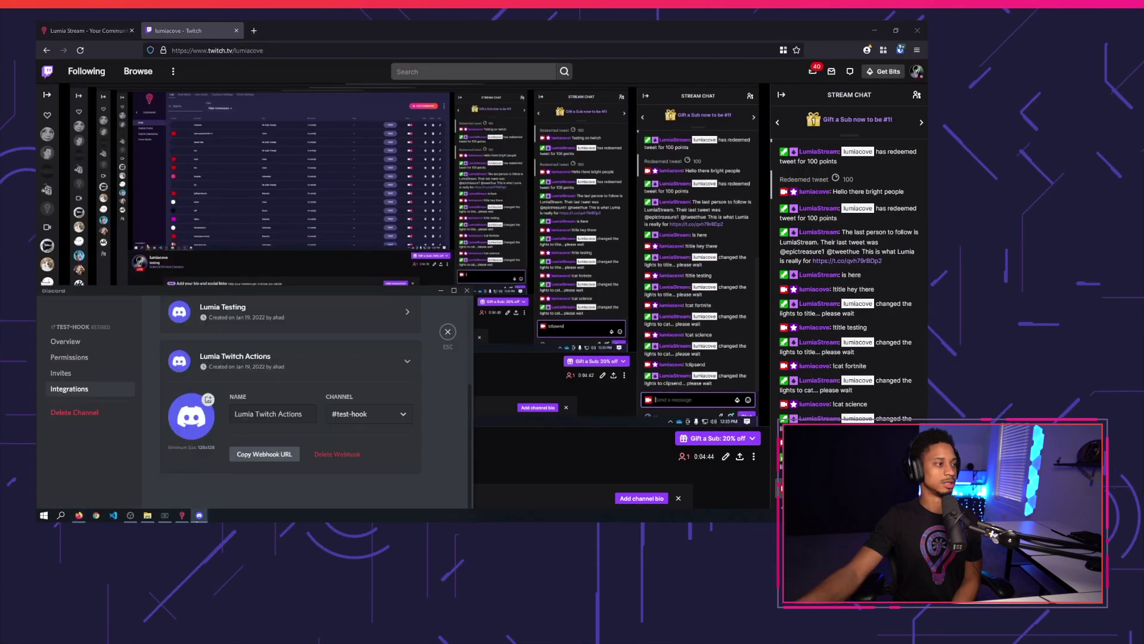
pyautogui.click(448, 331)
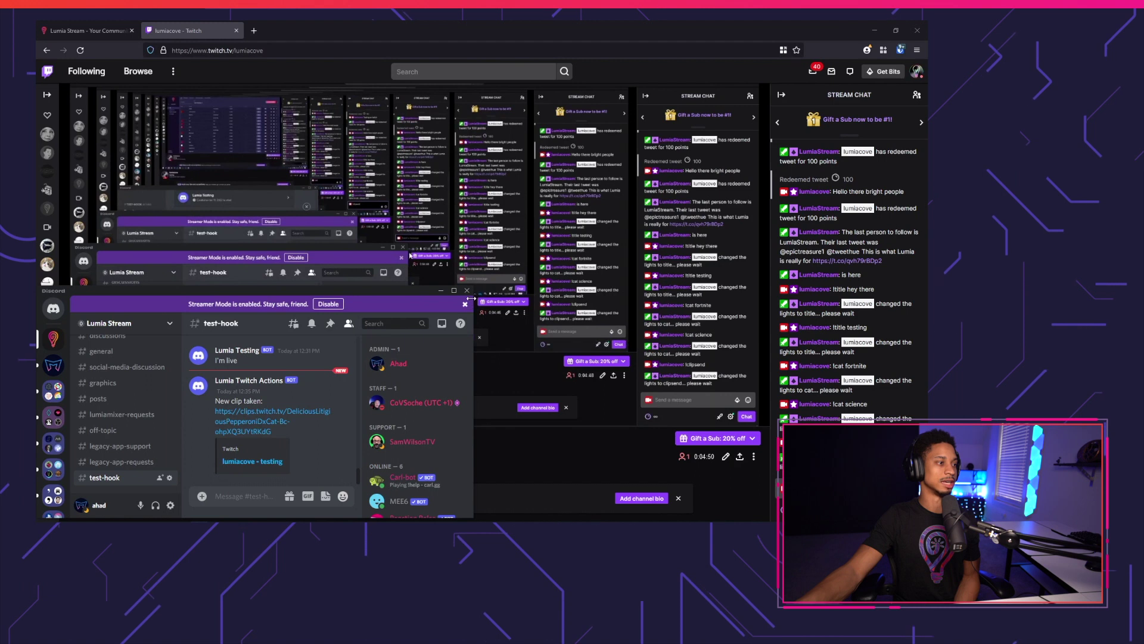
pyautogui.moveTo(475, 302); pyautogui.dragTo(703, 302)
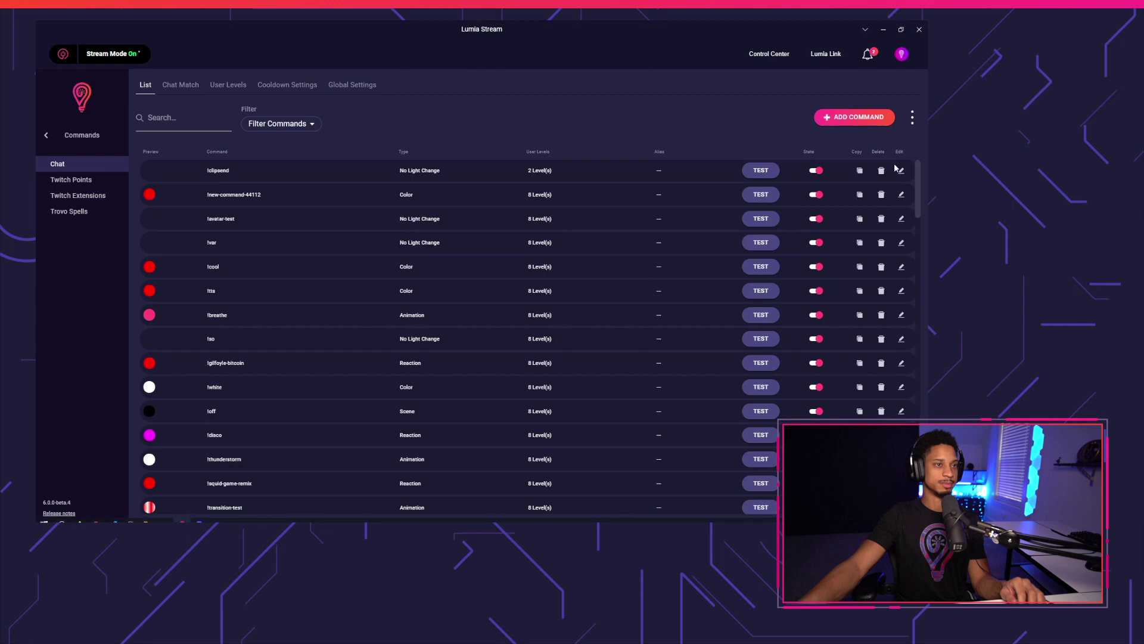
# - Open the clipsend command's clipAndSendDiscord Twitch action for editing and review the available action types
pyautogui.click(759, 174)
pyautogui.click(767, 86)
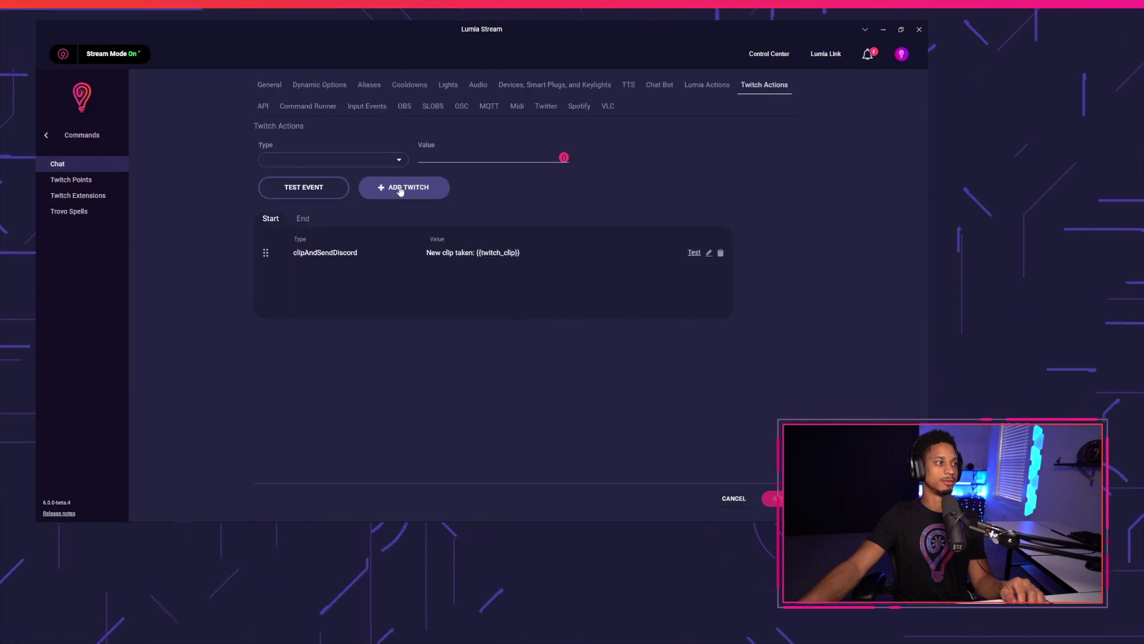
pyautogui.click(709, 254)
pyautogui.click(358, 159)
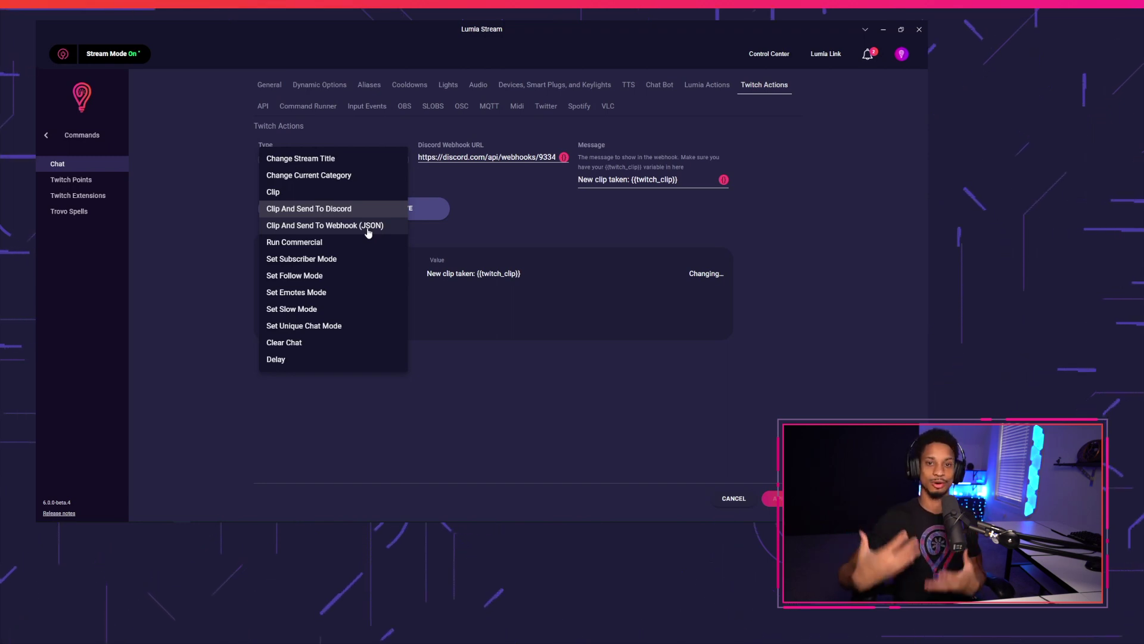
pyautogui.click(633, 214)
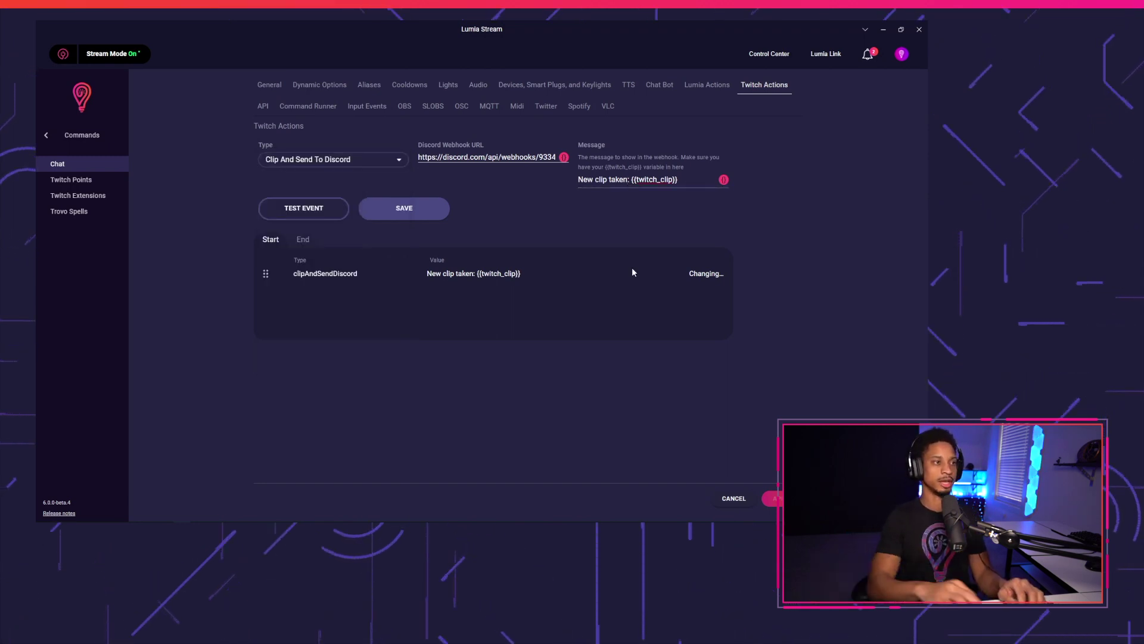
# - Set the Discord message to "New clip taken from {{username}}: {{twitch_clip}}", then save the action and apply the command changes
pyautogui.write('{{}}')
pyautogui.press('Left')
pyautogui.press('Left')
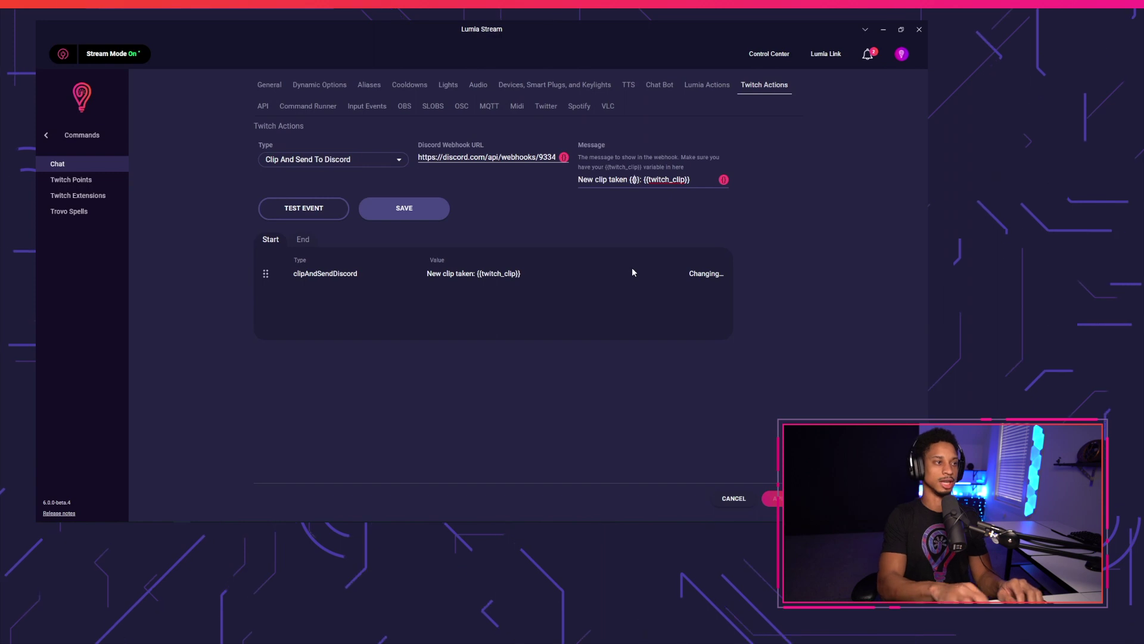
pyautogui.write('username')
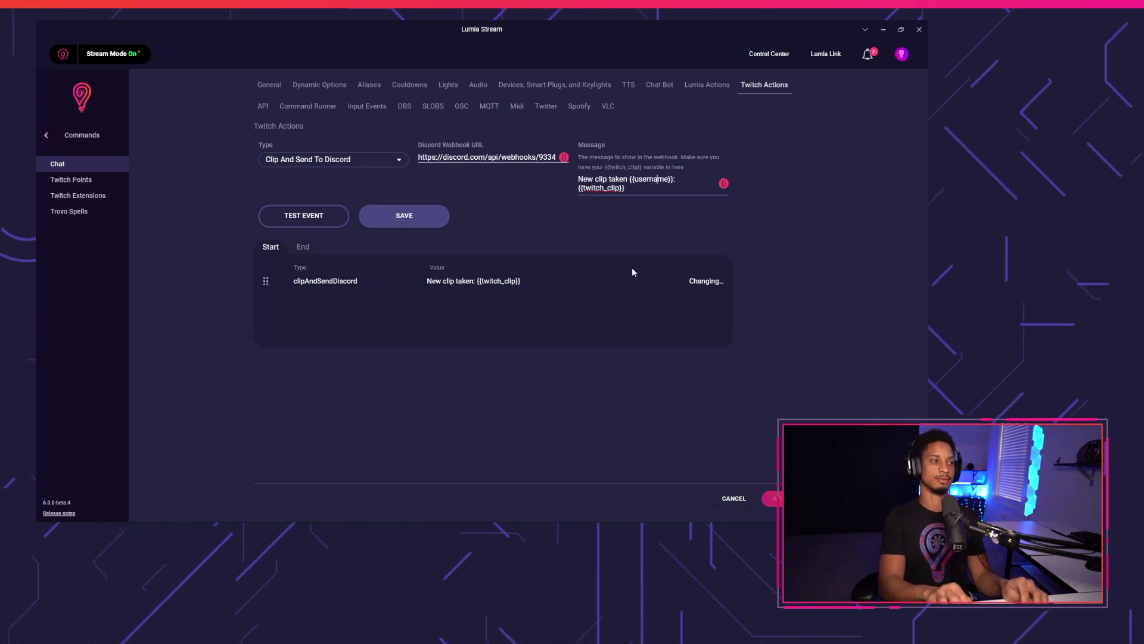
pyautogui.press('Left')
pyautogui.press('Left')
pyautogui.press('Left')
pyautogui.press('Left')
pyautogui.press('Left')
pyautogui.press('Left')
pyautogui.press('Left')
pyautogui.press('Left')
pyautogui.write('from')
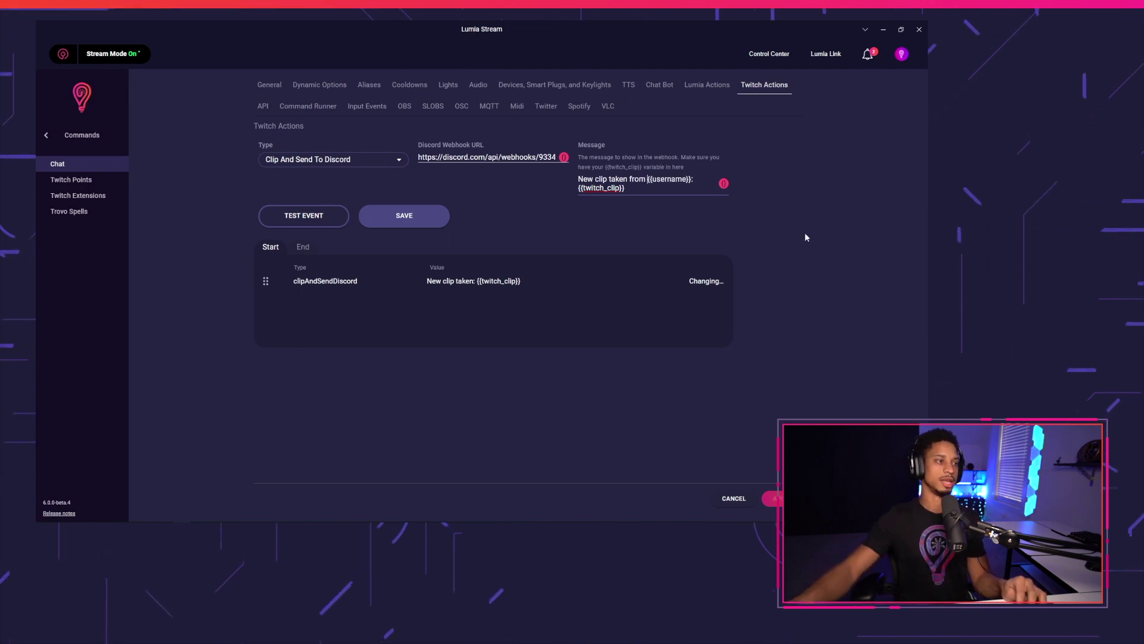
pyautogui.click(381, 216)
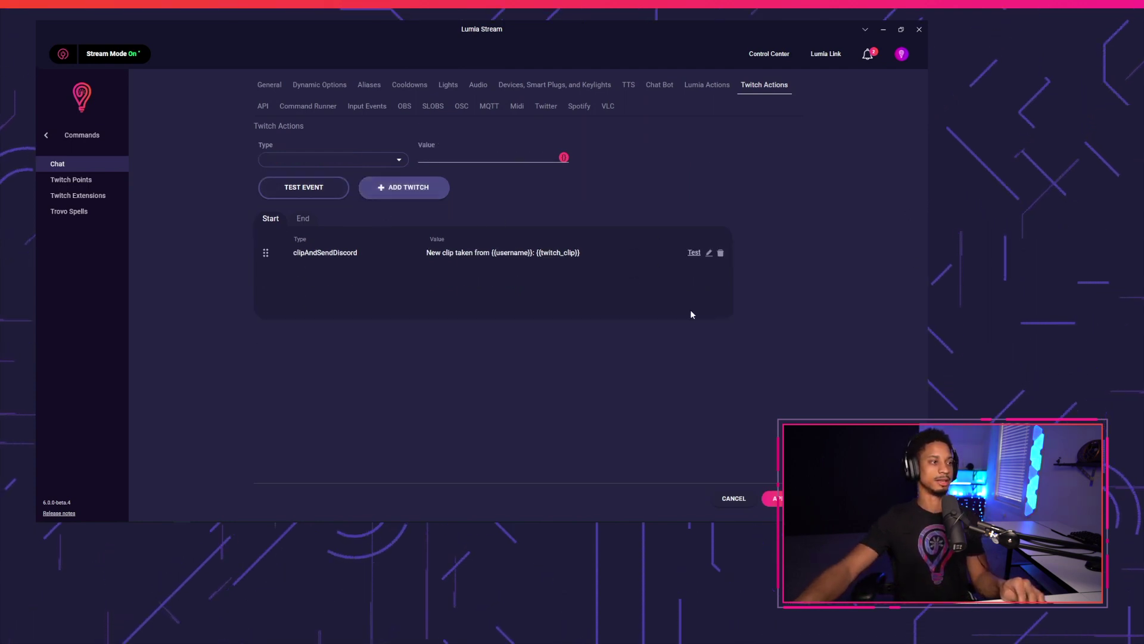
pyautogui.click(782, 499)
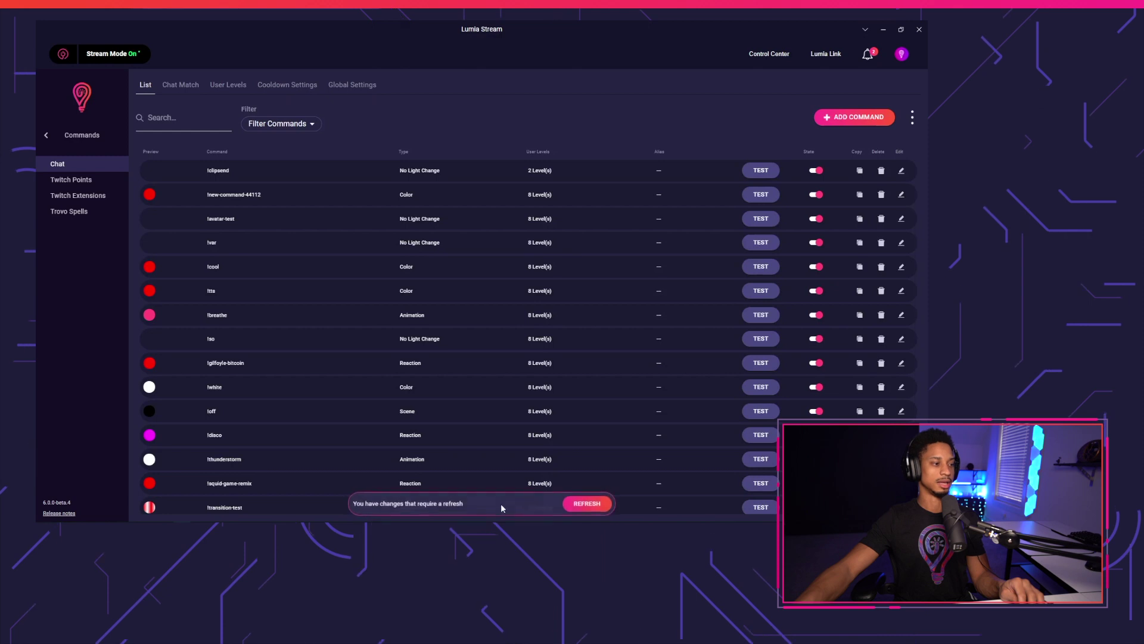
pyautogui.click(581, 506)
# - Trigger the updated clipsend command from Twitch chat, check Discord's test-hook channel for its message, and return to Lumia Stream
pyautogui.click(78, 515)
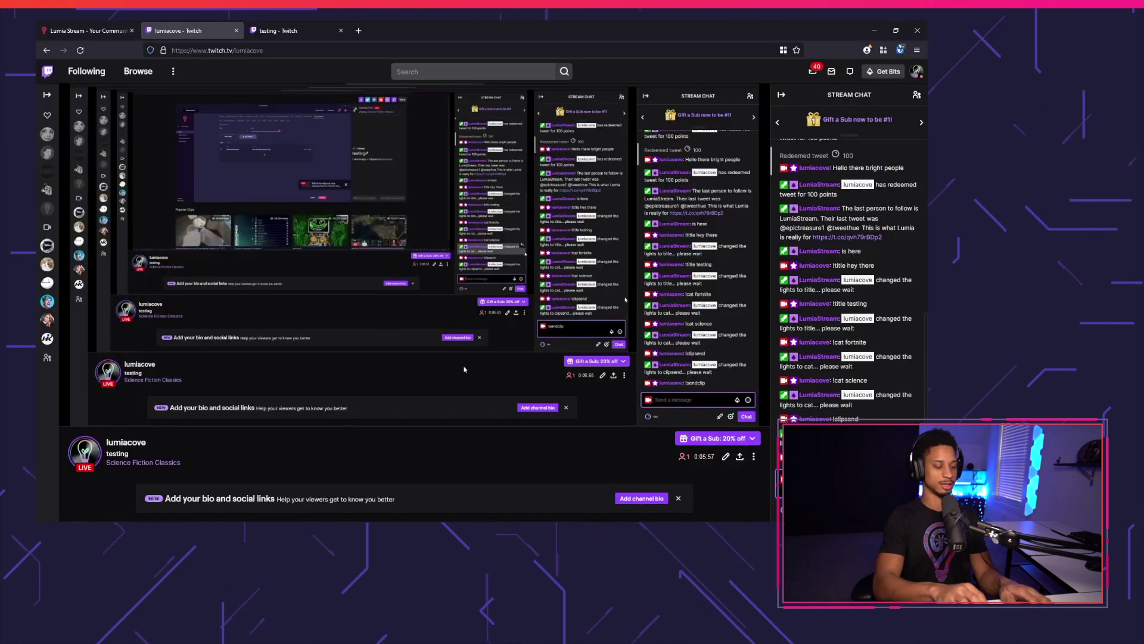
pyautogui.click(200, 516)
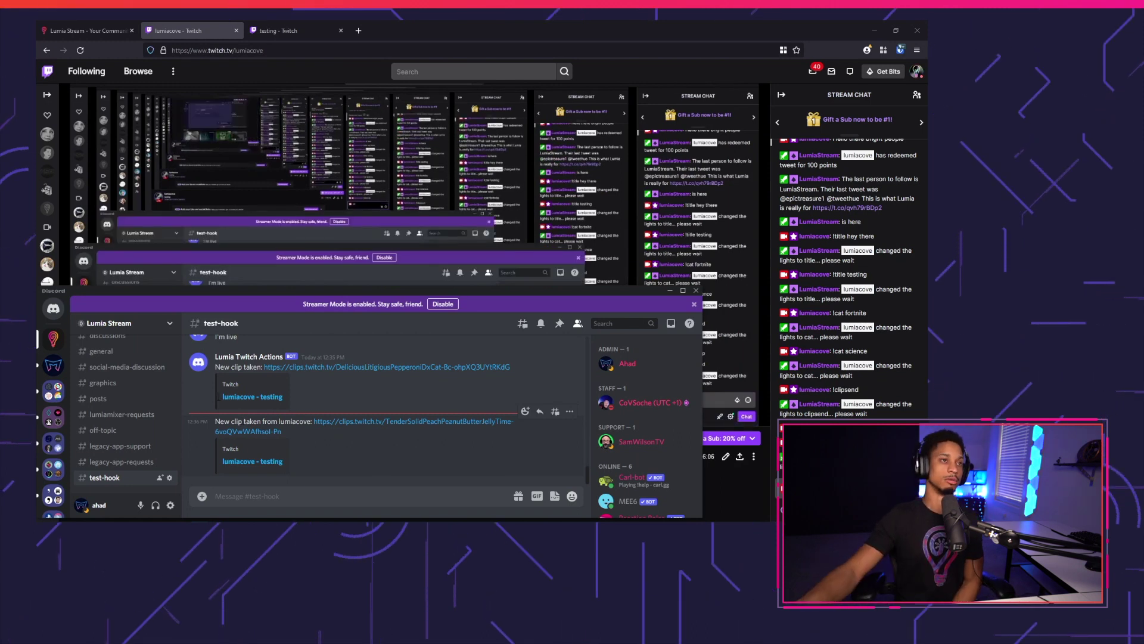
pyautogui.click(875, 31)
pyautogui.click(874, 30)
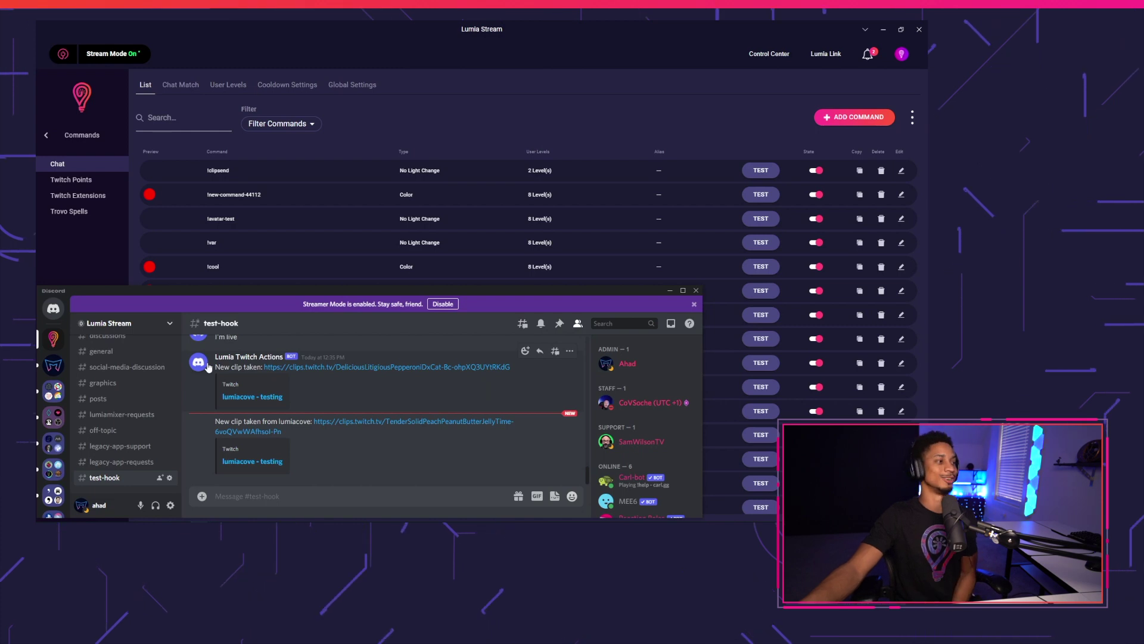
pyautogui.click(388, 115)
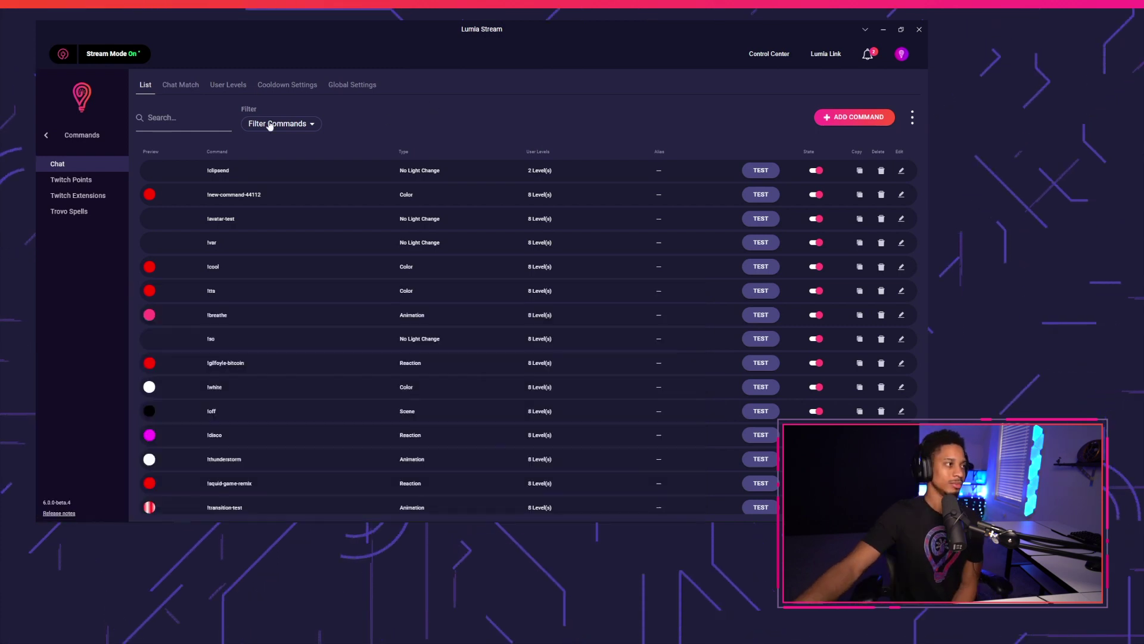
# - Examine the Lumia Actions configured in the advanced settings of the Twitch Stream Live alert, including sendToDiscordWebhook
pyautogui.click(47, 136)
pyautogui.click(60, 170)
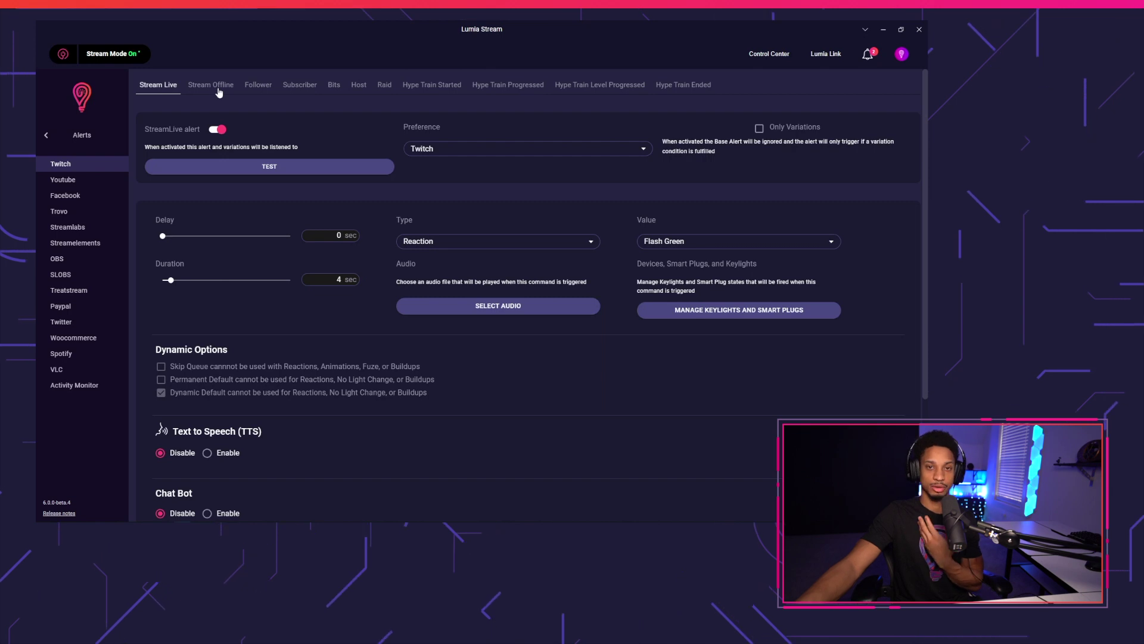
pyautogui.scroll(-3, 352, 438)
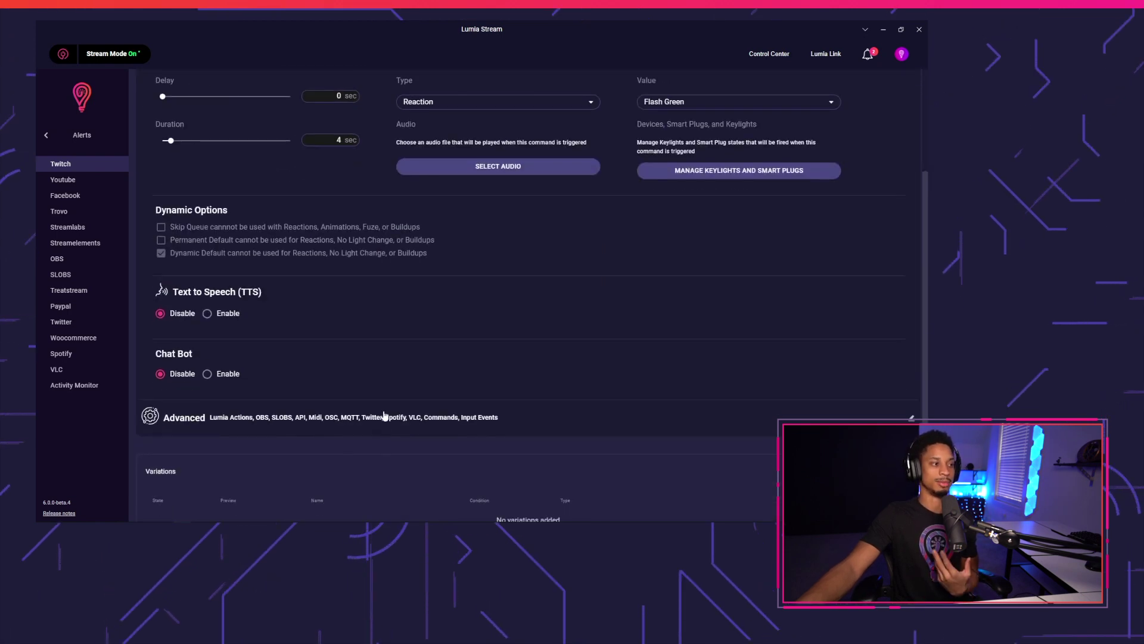
pyautogui.click(383, 416)
pyautogui.scroll(-3, 405, 400)
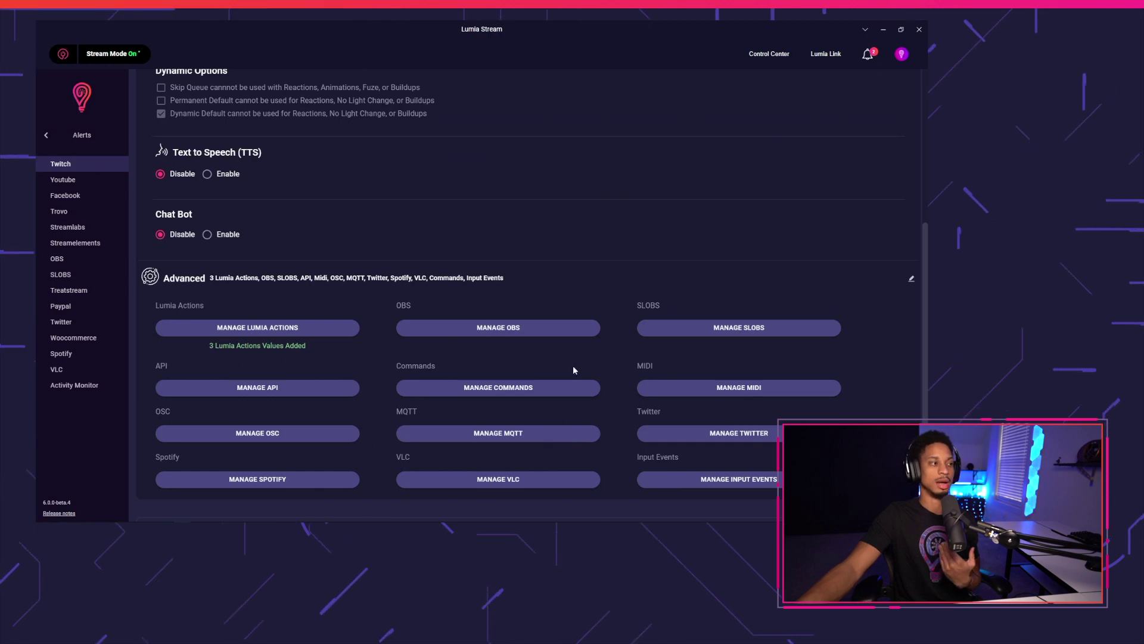
pyautogui.click(303, 327)
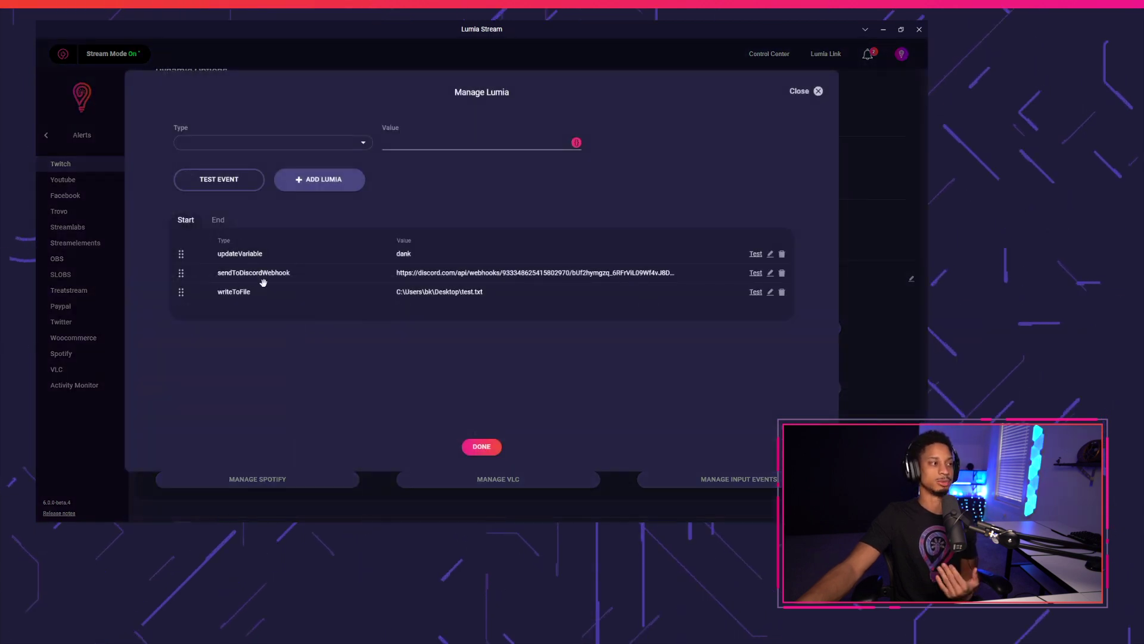
pyautogui.moveTo(213, 271); pyautogui.dragTo(247, 274)
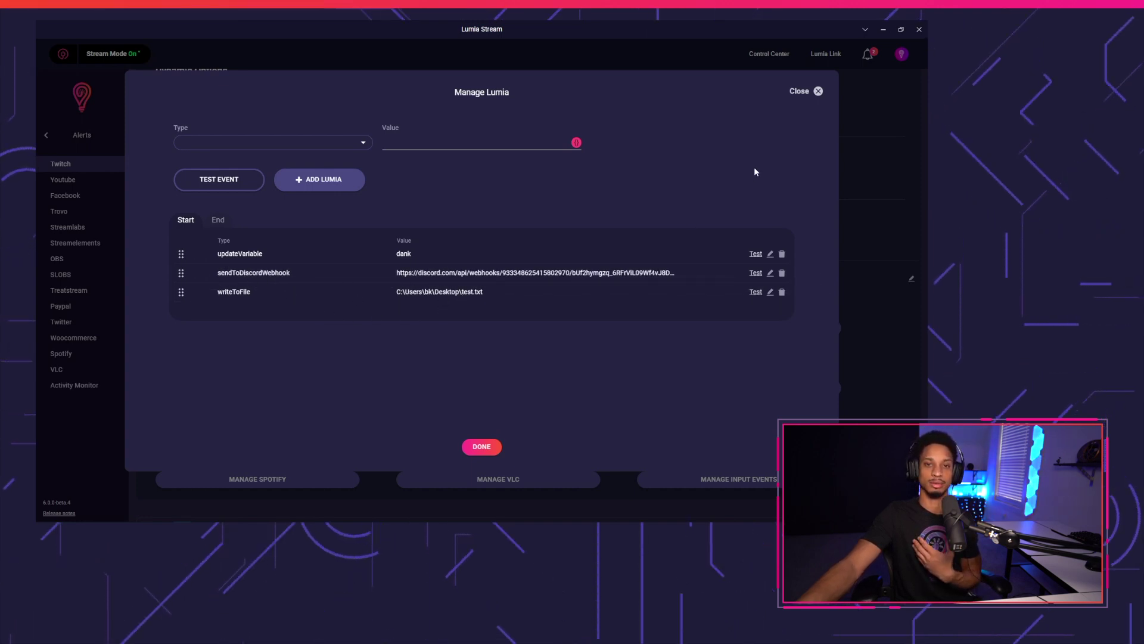
pyautogui.click(812, 94)
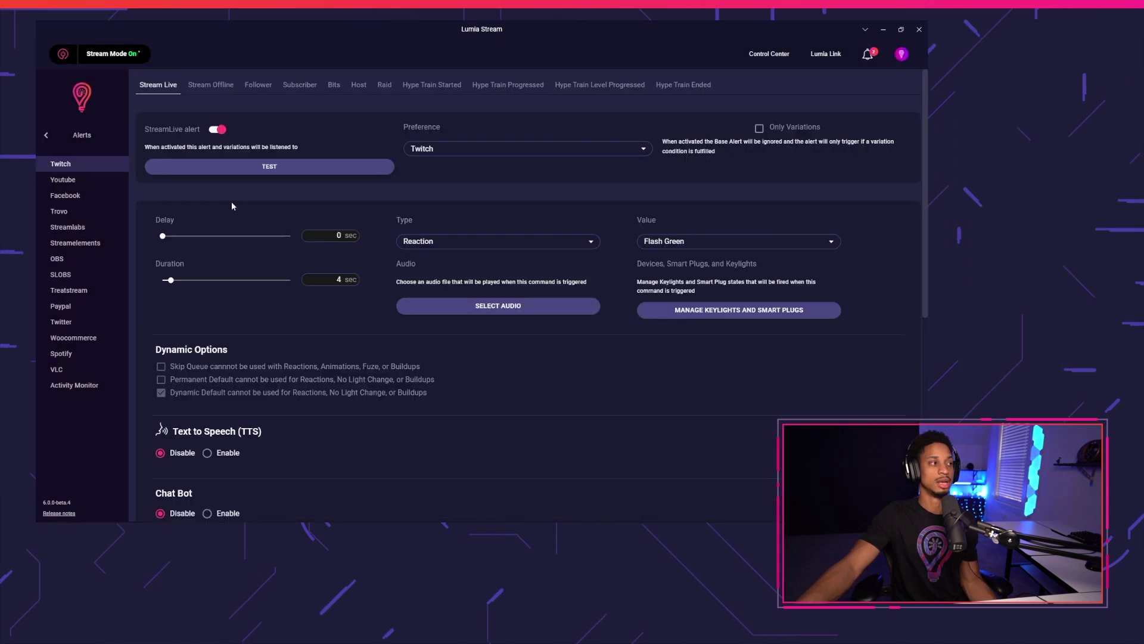
# - Reopen the Stream Live alert's Lumia Actions and review the action types that can be added
pyautogui.scroll(-4, 239, 238)
pyautogui.click(262, 376)
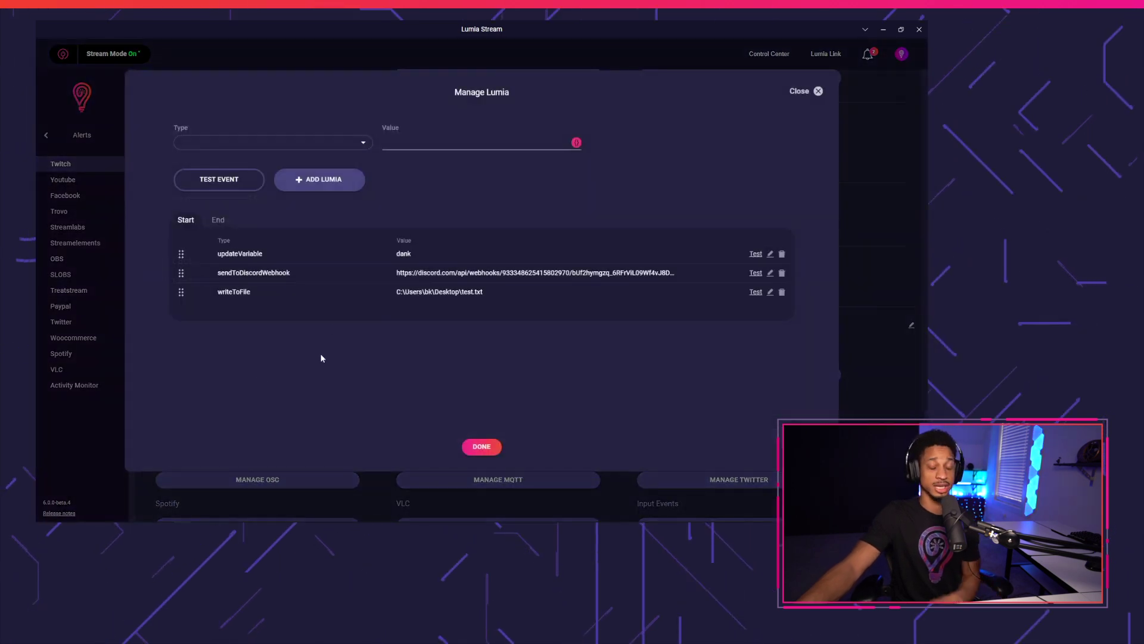
pyautogui.click(357, 144)
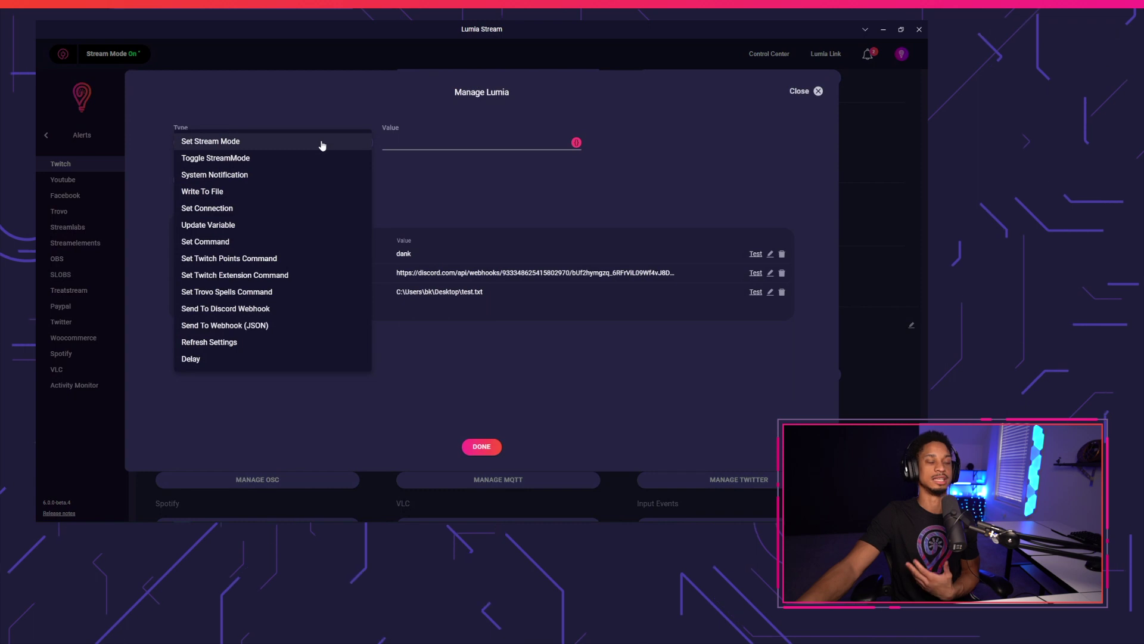
pyautogui.click(502, 391)
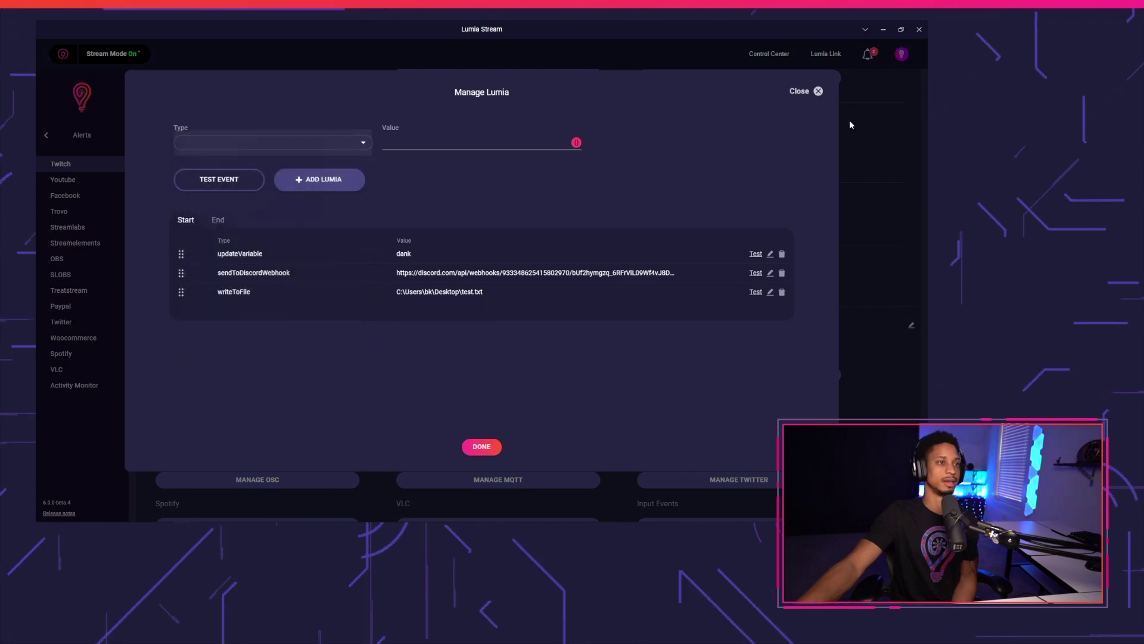